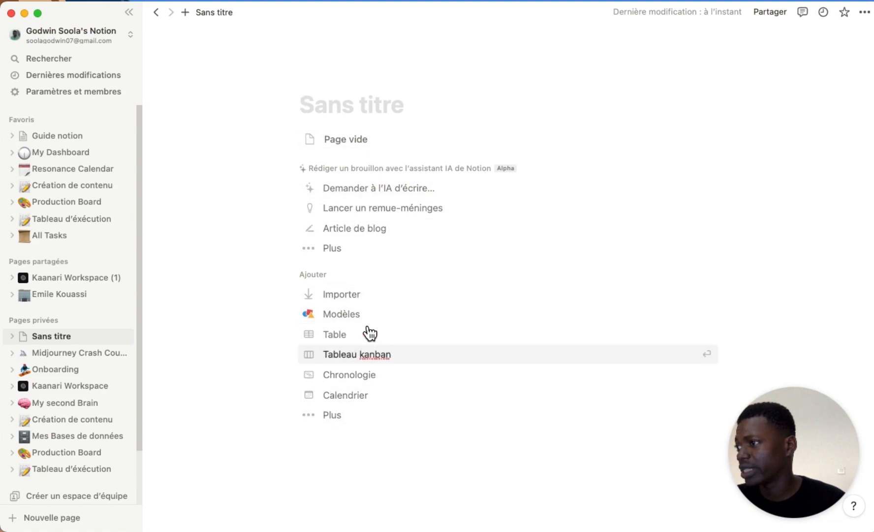
Start the page blank with no template, then create another untitled private page.
{"action": "key", "text": "Return"}
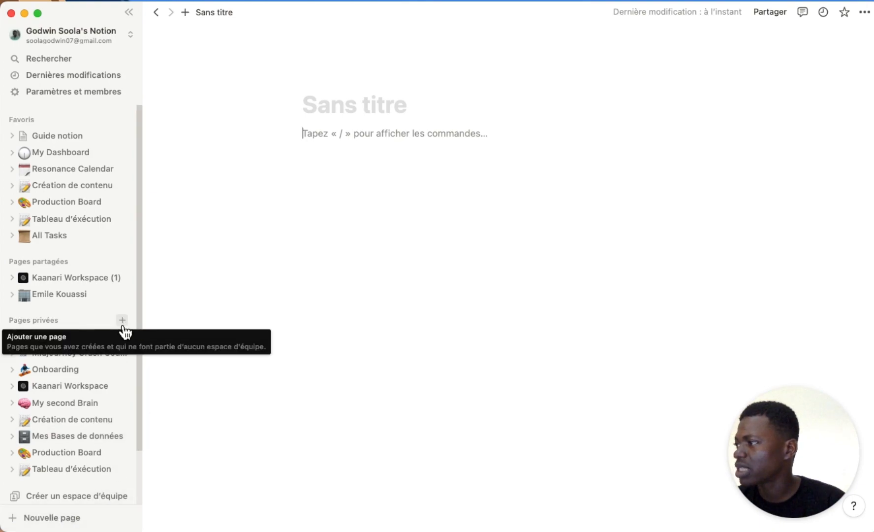
{"action": "left_click", "coordinate": [122, 321]}
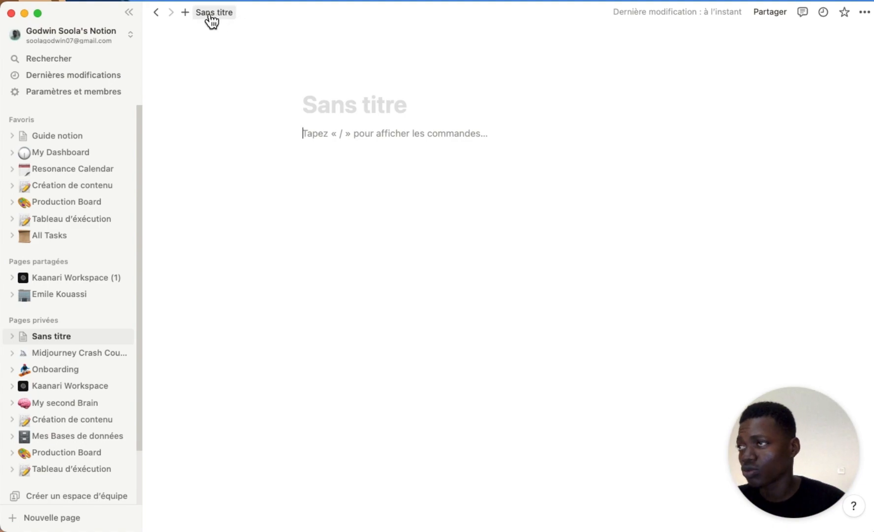
{"action": "left_click", "coordinate": [773, 12]}
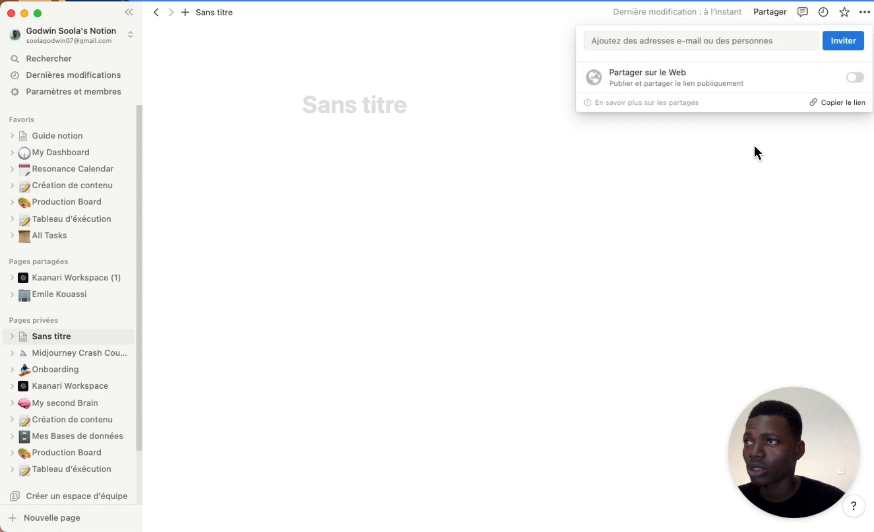
{"action": "left_click", "coordinate": [781, 185]}
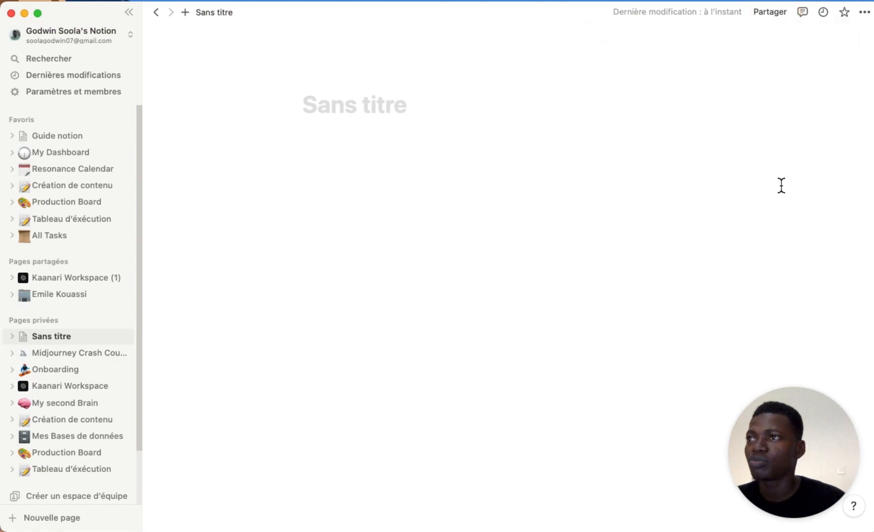
{"action": "left_click", "coordinate": [865, 12]}
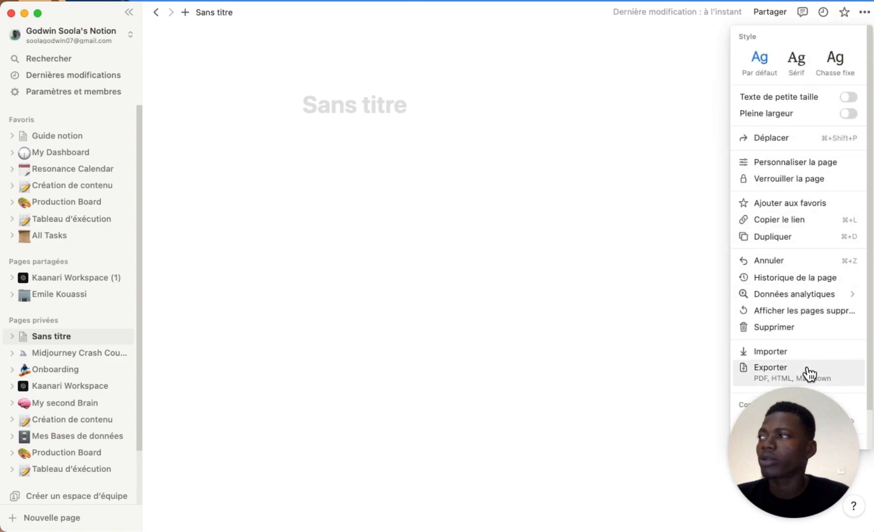
{"action": "left_click", "coordinate": [637, 220]}
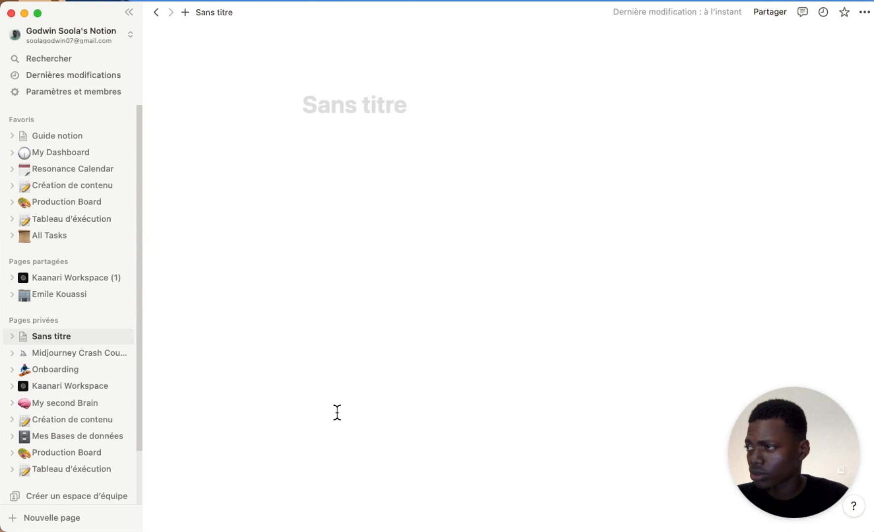
{"action": "left_click", "coordinate": [336, 107]}
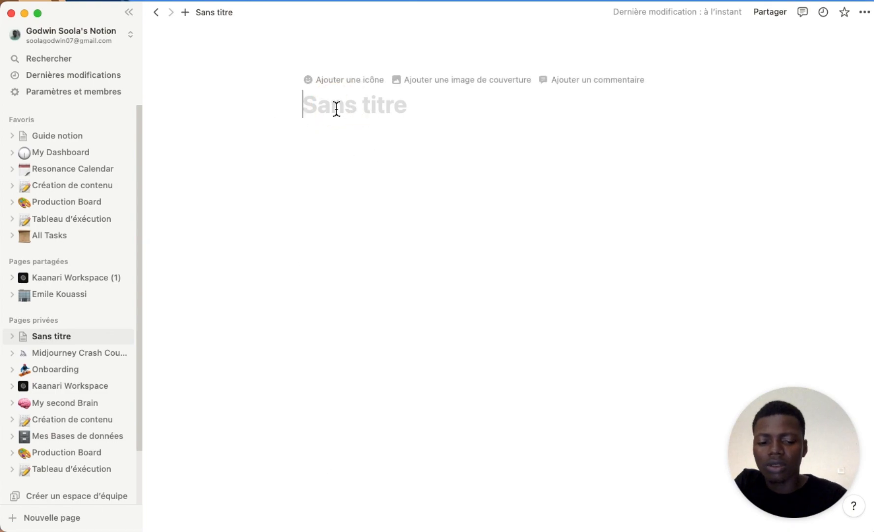
Title the page 'Page test 1' and insert a blank Page block from the / menu.
{"action": "type", "text": "Page te"}
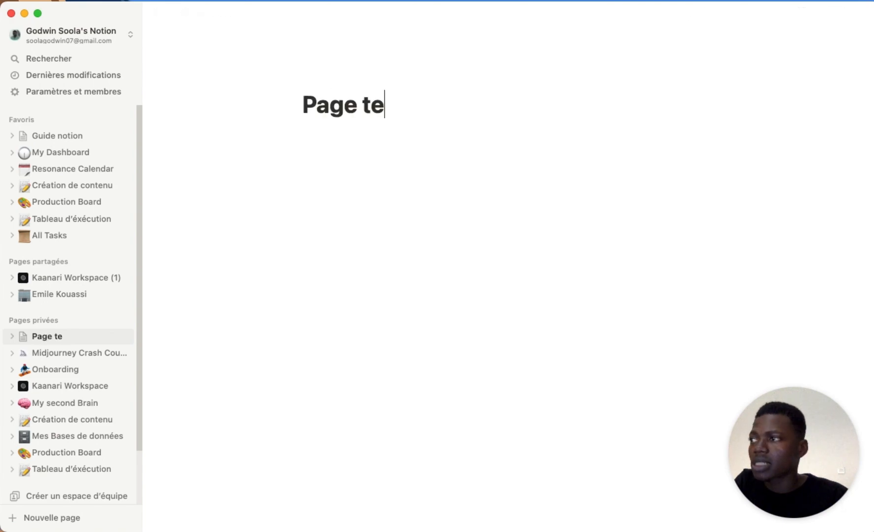
{"action": "type", "text": "st 1"}
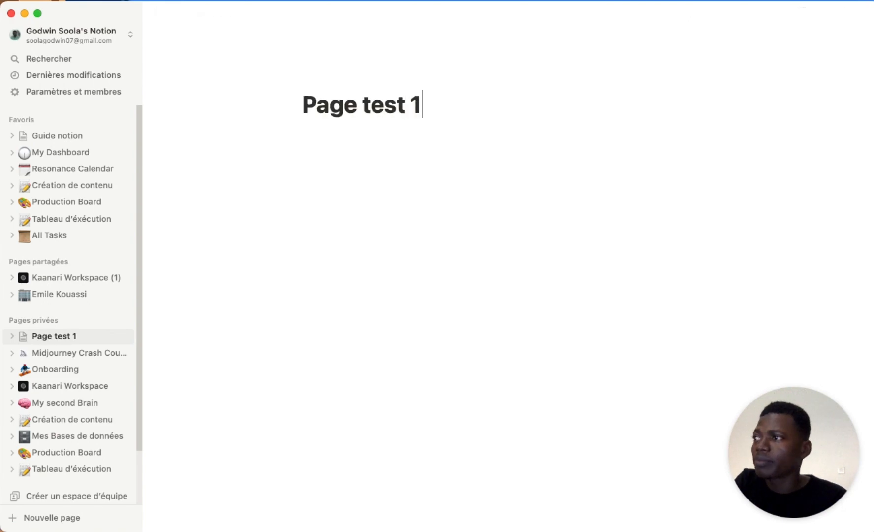
{"action": "key", "text": "Return"}
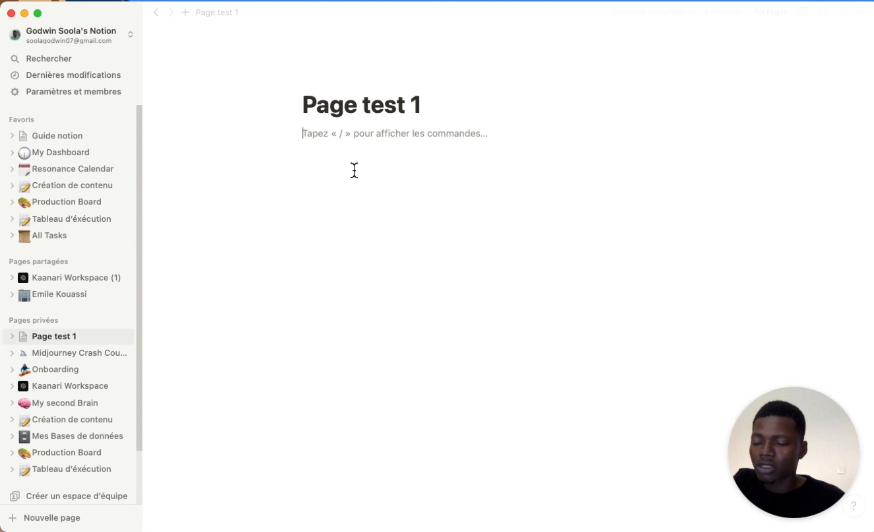
{"action": "type", "text": "/"}
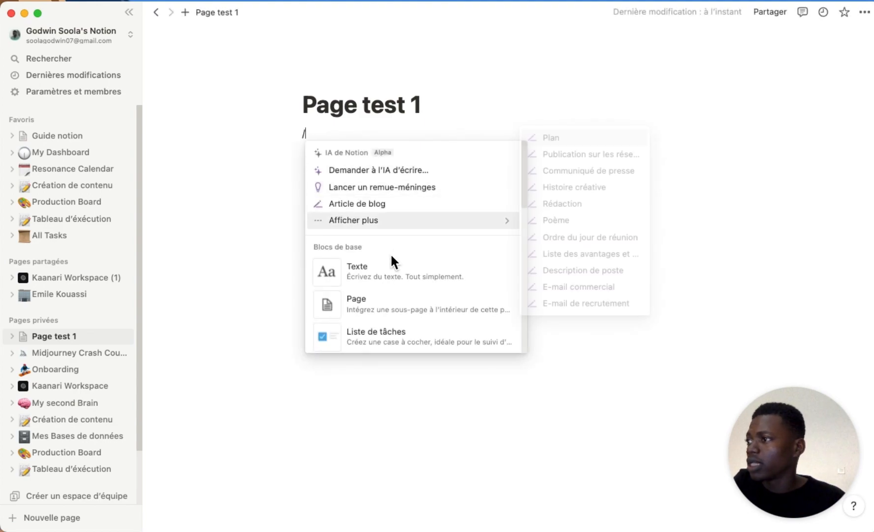
{"action": "scroll", "coordinate": [384, 281], "scroll_direction": "down", "scroll_amount": 1}
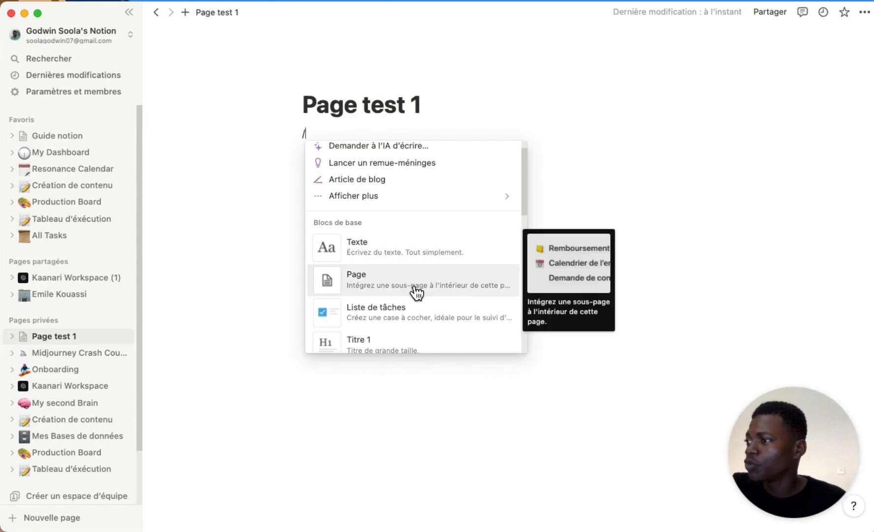
{"action": "scroll", "coordinate": [416, 290], "scroll_direction": "down", "scroll_amount": 2}
{"action": "scroll", "coordinate": [435, 288], "scroll_direction": "down", "scroll_amount": 8}
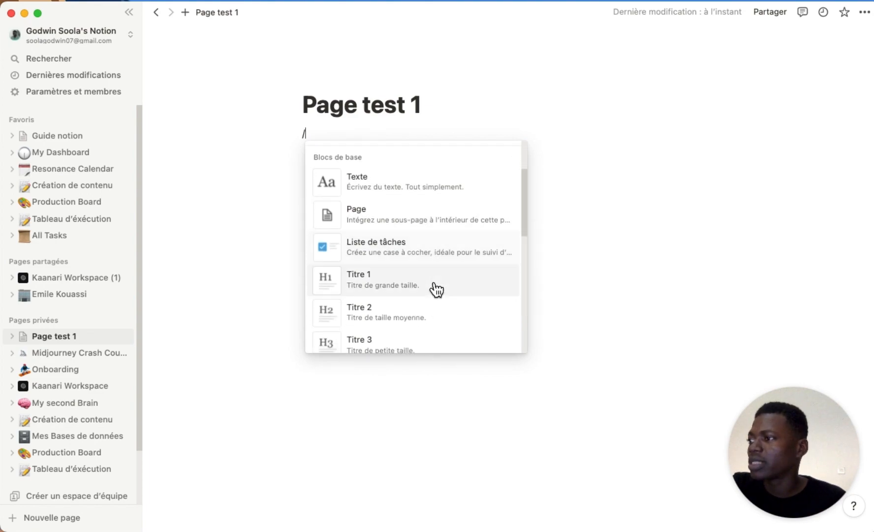
{"action": "scroll", "coordinate": [437, 290], "scroll_direction": "down", "scroll_amount": 2}
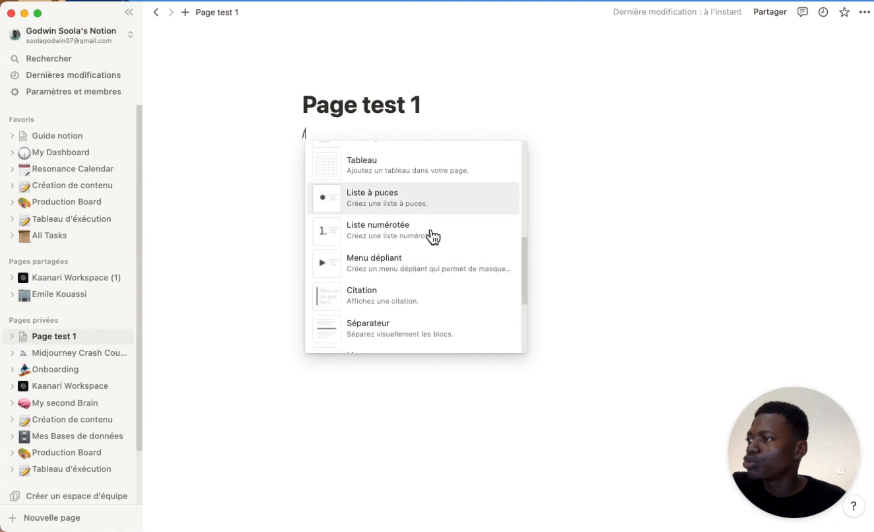
{"action": "scroll", "coordinate": [430, 288], "scroll_direction": "down", "scroll_amount": 2}
{"action": "mouse_move", "coordinate": [509, 220]}
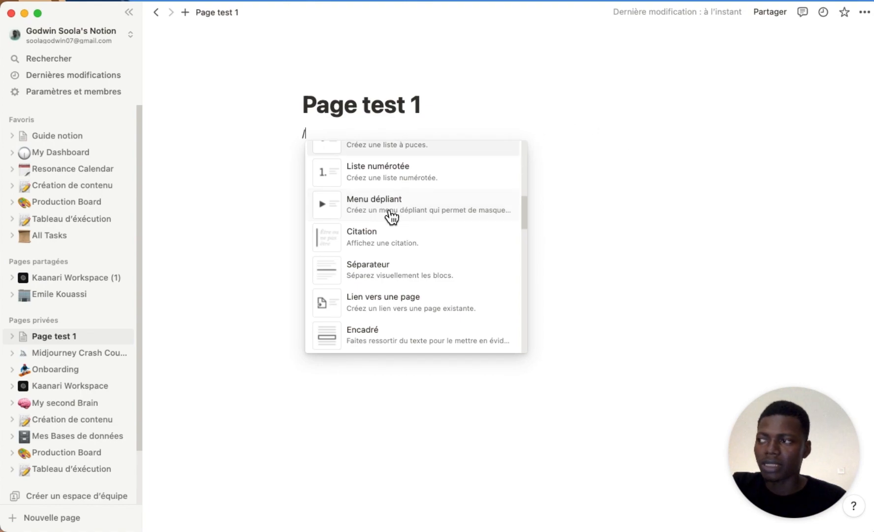
{"action": "scroll", "coordinate": [392, 214], "scroll_direction": "up", "scroll_amount": 4}
{"action": "scroll", "coordinate": [391, 217], "scroll_direction": "up", "scroll_amount": 5}
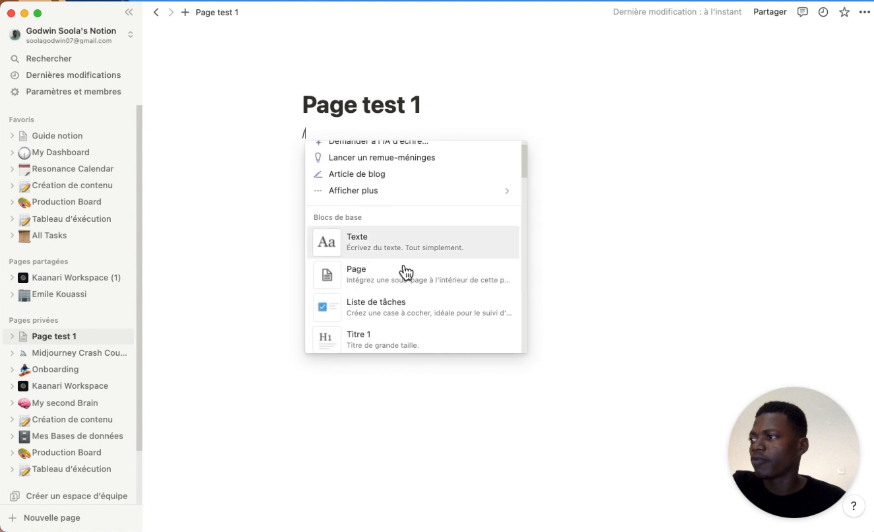
{"action": "mouse_move", "coordinate": [407, 275]}
{"action": "left_click", "coordinate": [435, 282]}
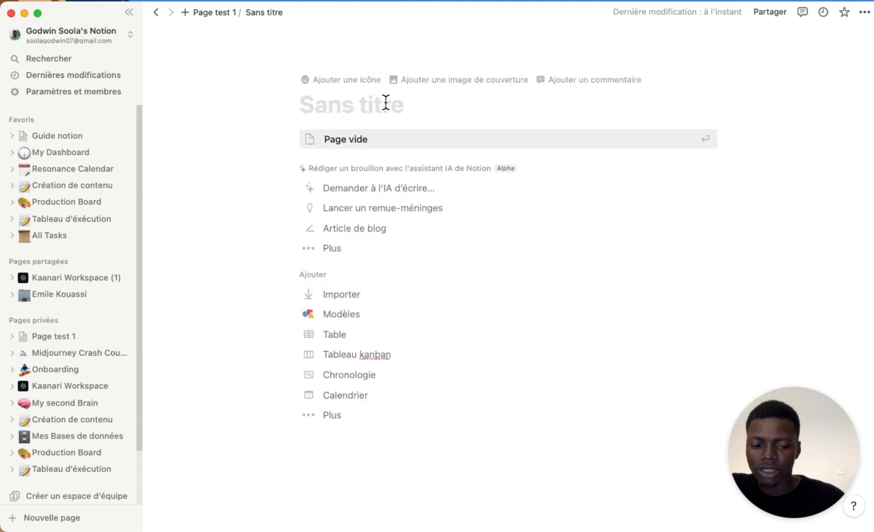
Title the sub-page 'Page test 2' and nest a new page 'Page test 3' inside it.
{"action": "type", "text": "Page test 2"}
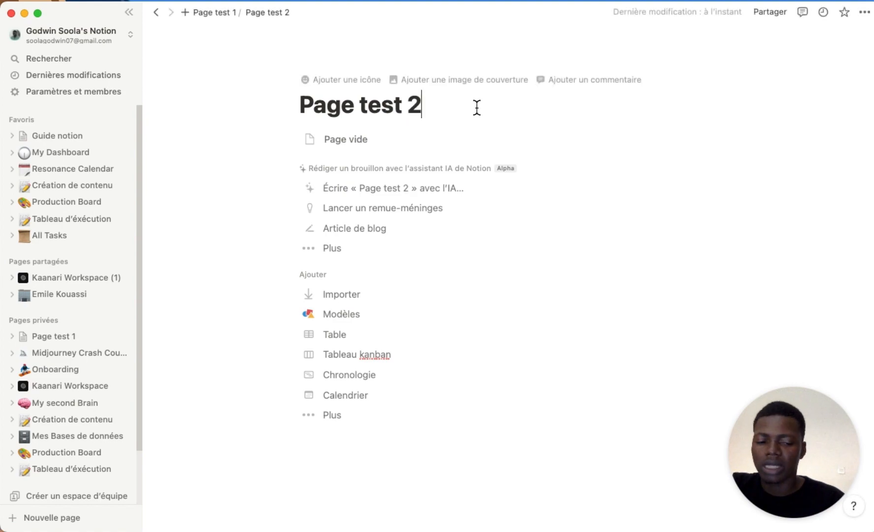
{"action": "key", "text": "Return"}
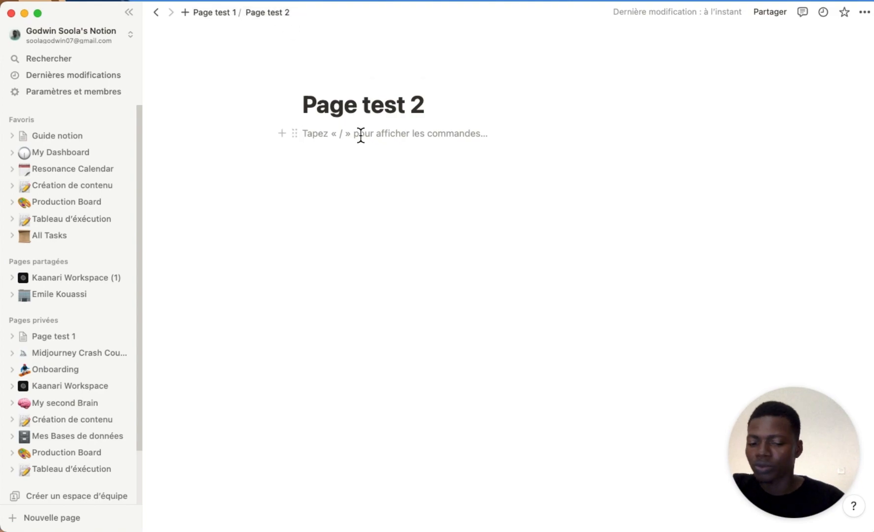
{"action": "type", "text": "/page"}
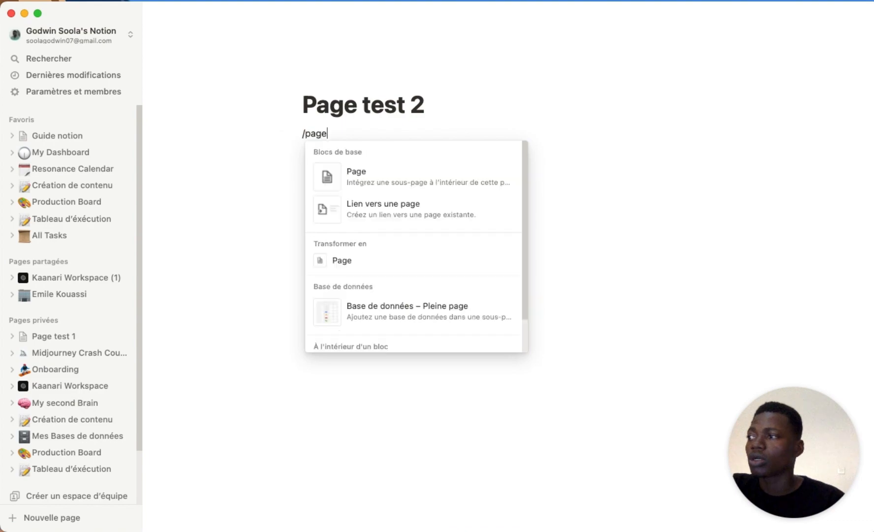
{"action": "left_click", "coordinate": [407, 186]}
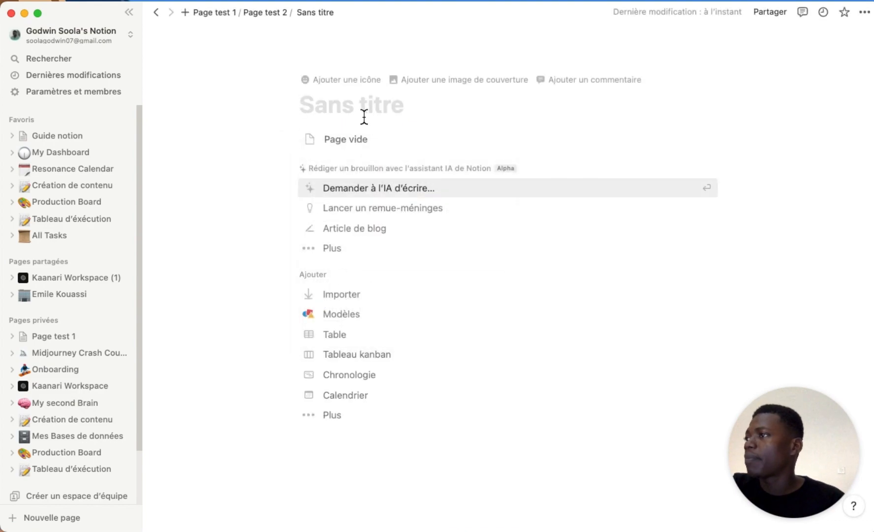
{"action": "type", "text": "Page test"}
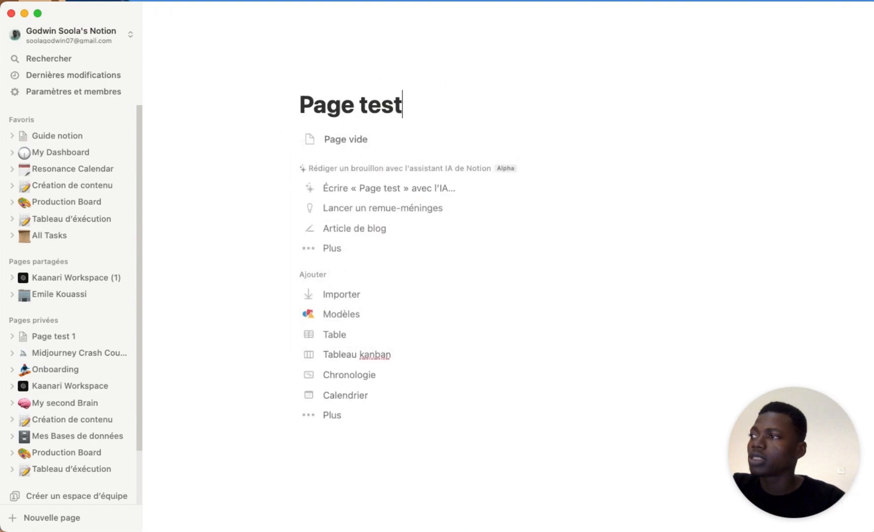
{"action": "type", "text": " 3"}
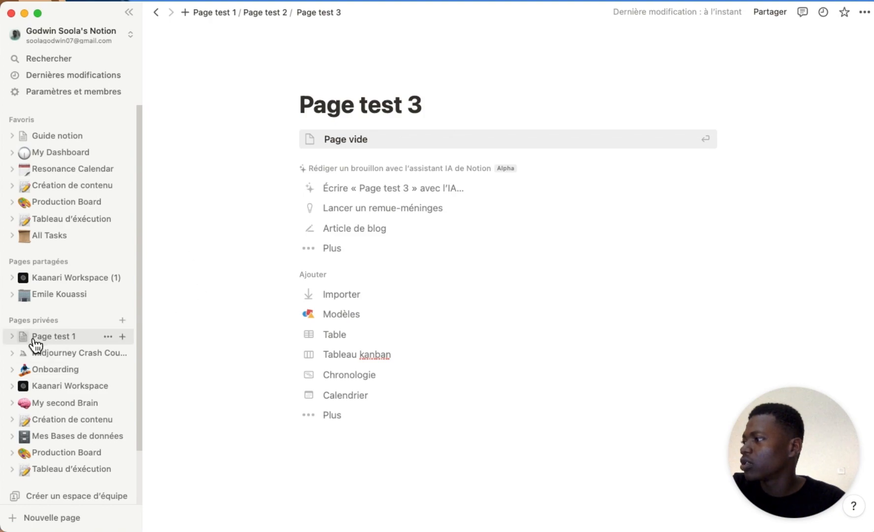
Expand Page test 1 and Page test 2 in the sidebar, then go back to Page test 1.
{"action": "left_click", "coordinate": [13, 337]}
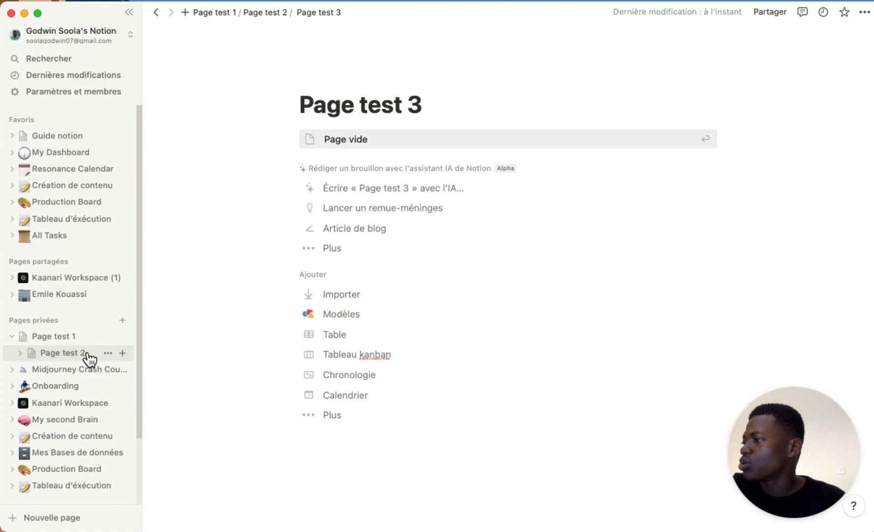
{"action": "left_click", "coordinate": [20, 352]}
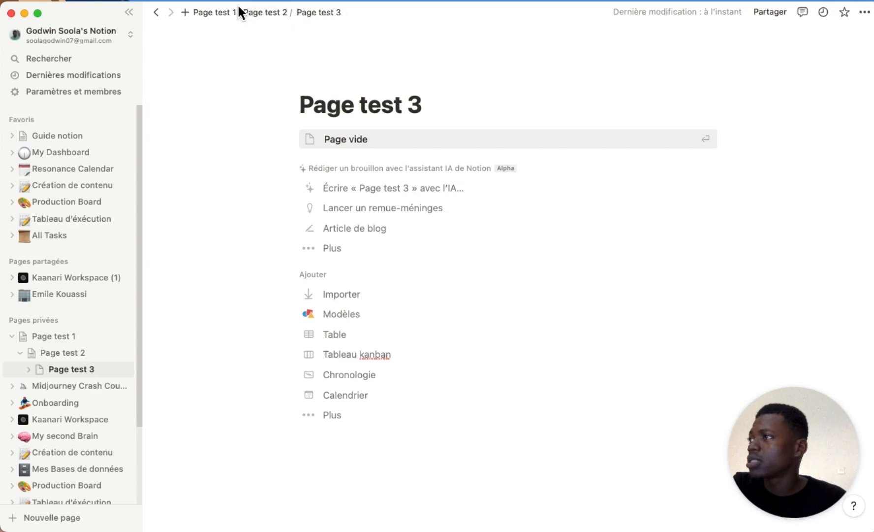
{"action": "left_click", "coordinate": [224, 13]}
{"action": "left_click", "coordinate": [389, 159]}
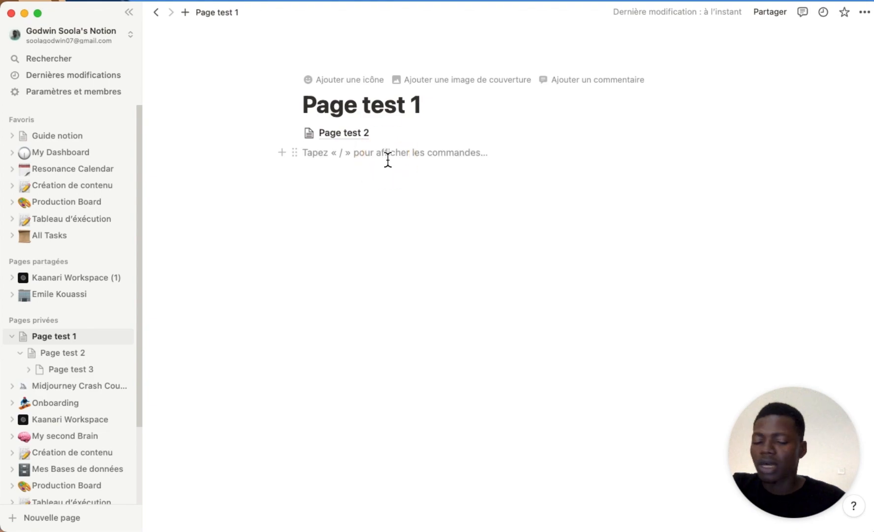
Insert an inline table database with /base below the Page test 2 link, then select the page's blocks.
{"action": "key", "text": "Return"}
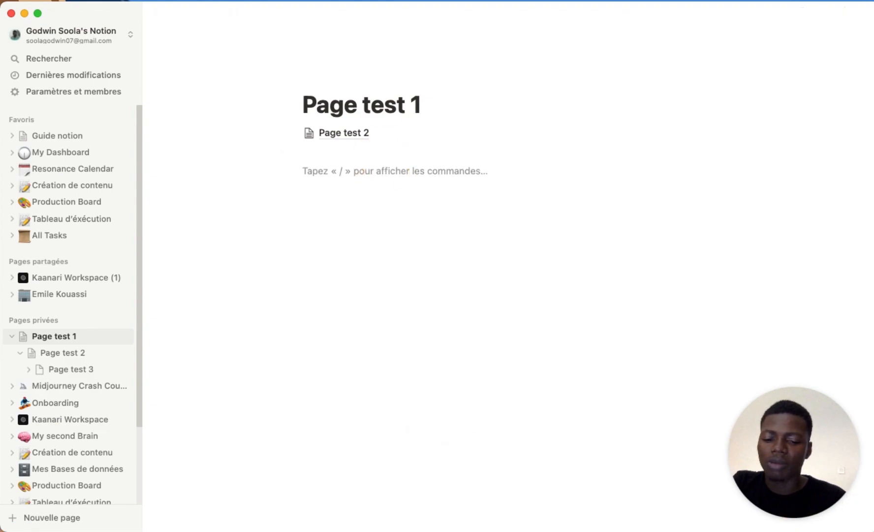
{"action": "type", "text": "/"}
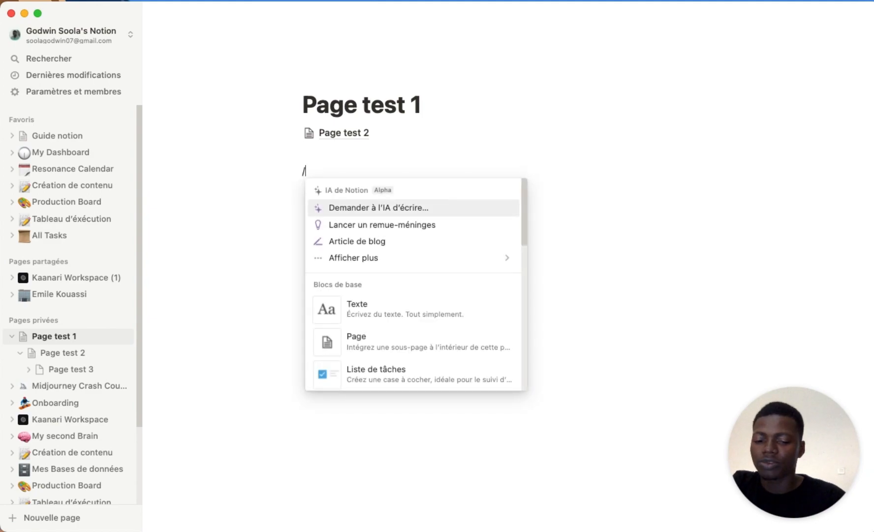
{"action": "type", "text": "datat"}
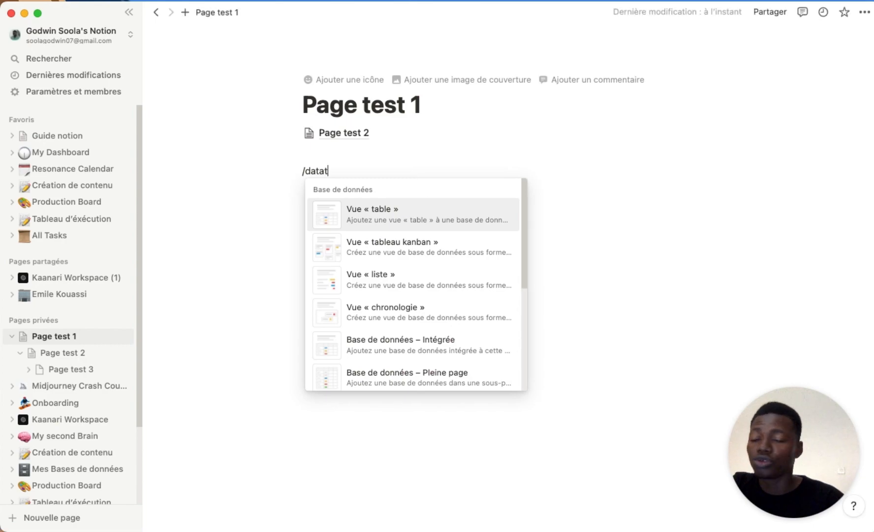
{"action": "key", "text": "BackSpace"}
{"action": "key", "text": "BackSpace"}
{"action": "key", "text": "BackSpace"}
{"action": "key", "text": "BackSpace"}
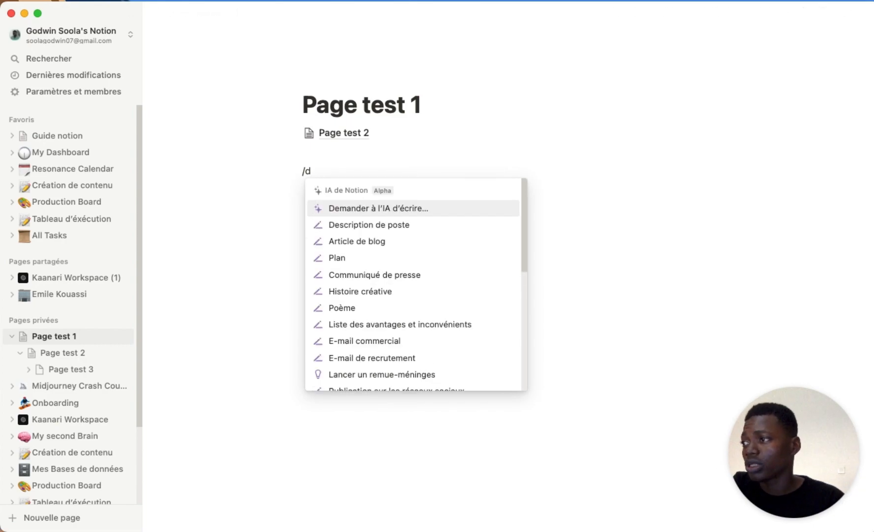
{"action": "key", "text": "BackSpace"}
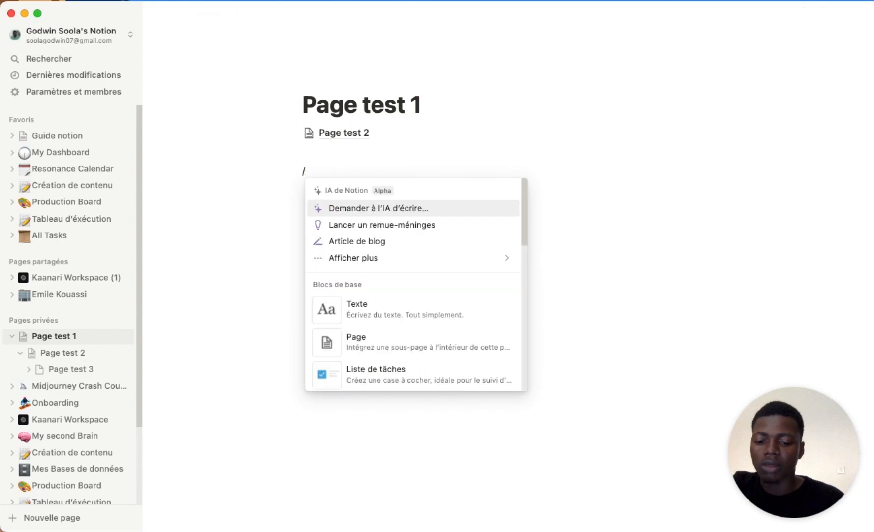
{"action": "type", "text": "base"}
{"action": "left_click", "coordinate": [449, 220]}
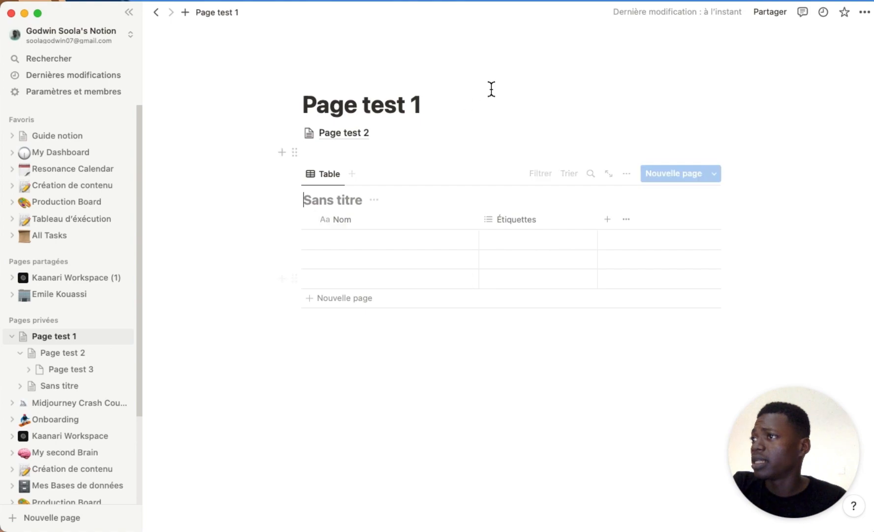
{"action": "left_click_drag", "start_coordinate": [507, 354], "coordinate": [325, 97]}
Delete the selected blocks from Page test 1 and open the Production Board page.
{"action": "key", "text": "BackSpace"}
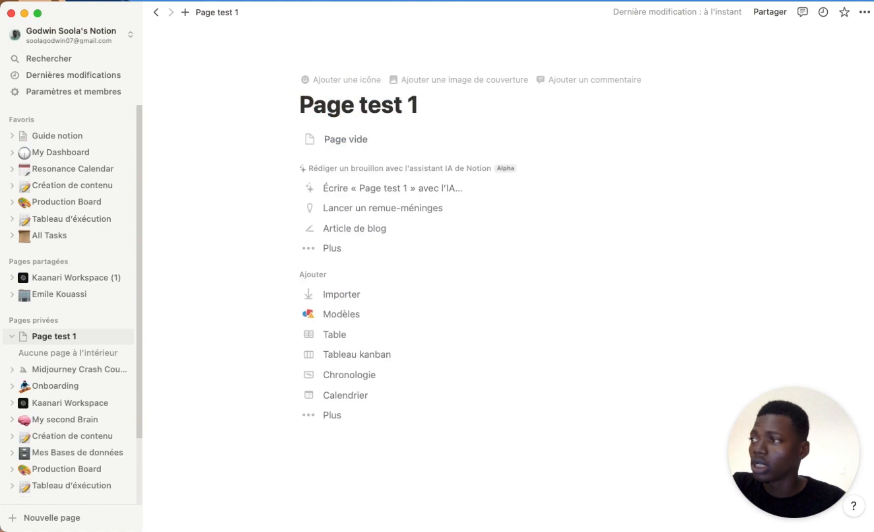
{"action": "left_click", "coordinate": [69, 203]}
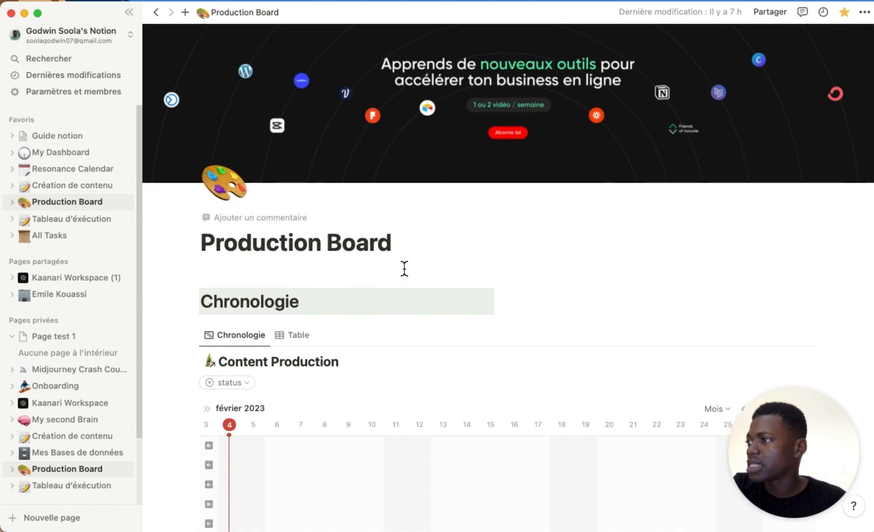
{"action": "scroll", "coordinate": [328, 312], "scroll_direction": "down", "scroll_amount": 5}
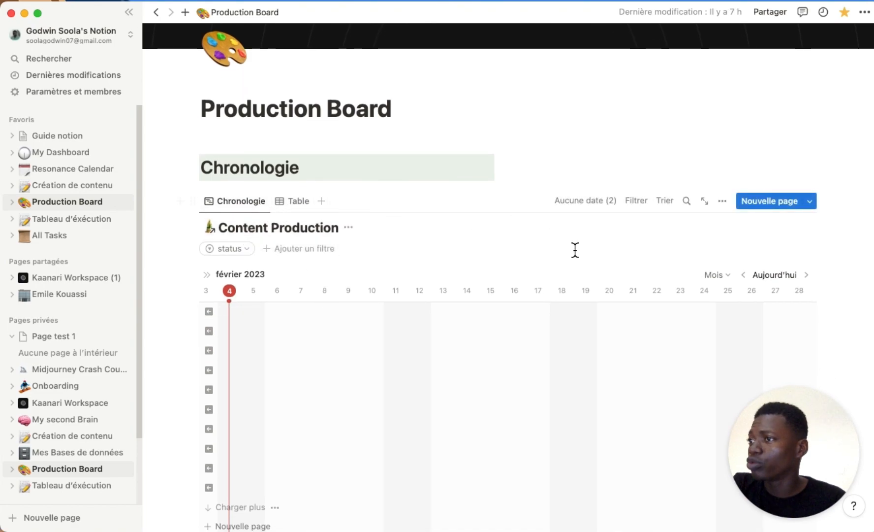
{"action": "scroll", "coordinate": [578, 274], "scroll_direction": "down", "scroll_amount": 10}
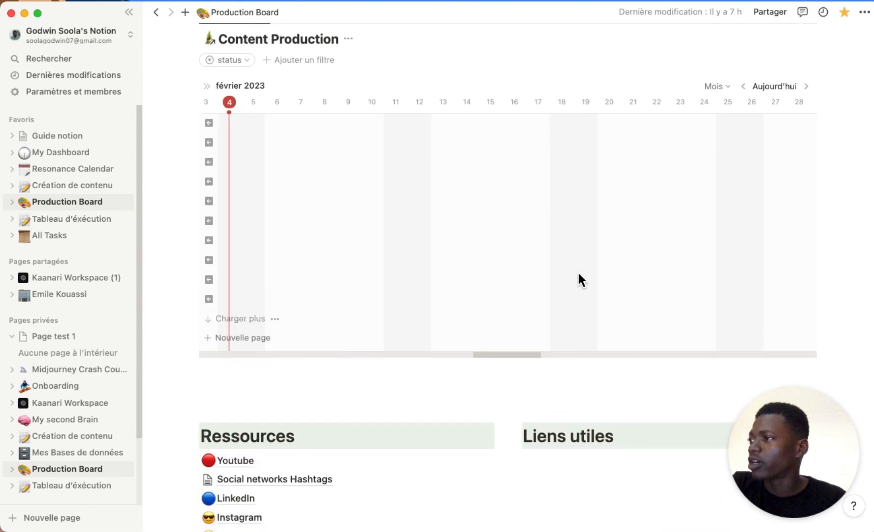
{"action": "scroll", "coordinate": [579, 274], "scroll_direction": "down", "scroll_amount": 4}
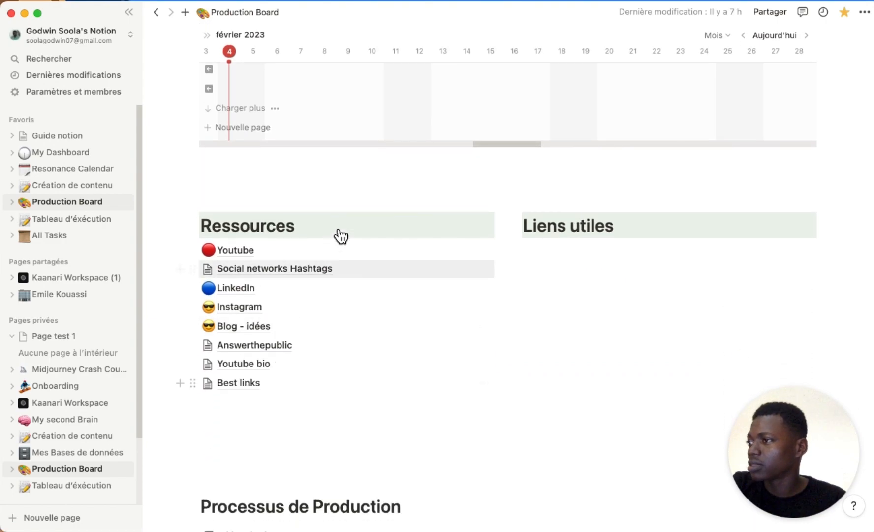
{"action": "scroll", "coordinate": [344, 197], "scroll_direction": "down", "scroll_amount": 15}
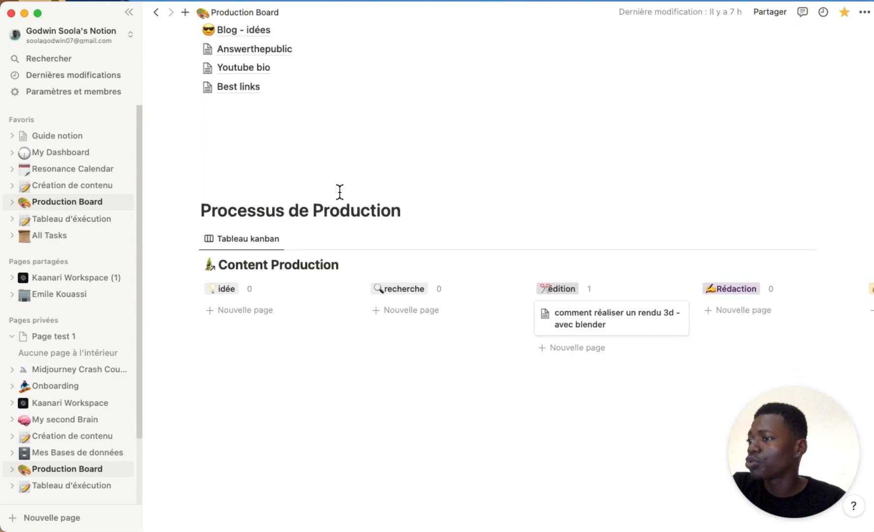
{"action": "scroll", "coordinate": [598, 251], "scroll_direction": "down", "scroll_amount": 7}
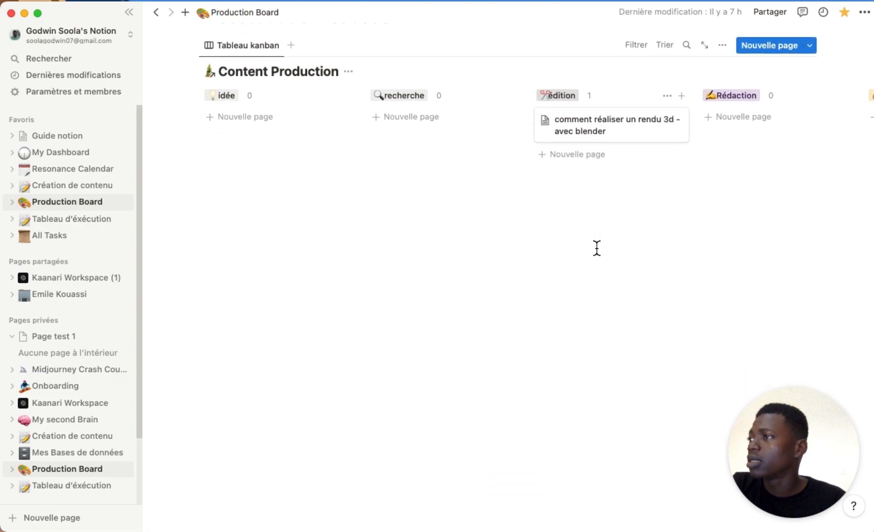
{"action": "scroll", "coordinate": [597, 248], "scroll_direction": "down", "scroll_amount": 5}
{"action": "scroll", "coordinate": [597, 247], "scroll_direction": "up", "scroll_amount": 6}
{"action": "scroll", "coordinate": [597, 248], "scroll_direction": "up", "scroll_amount": 20}
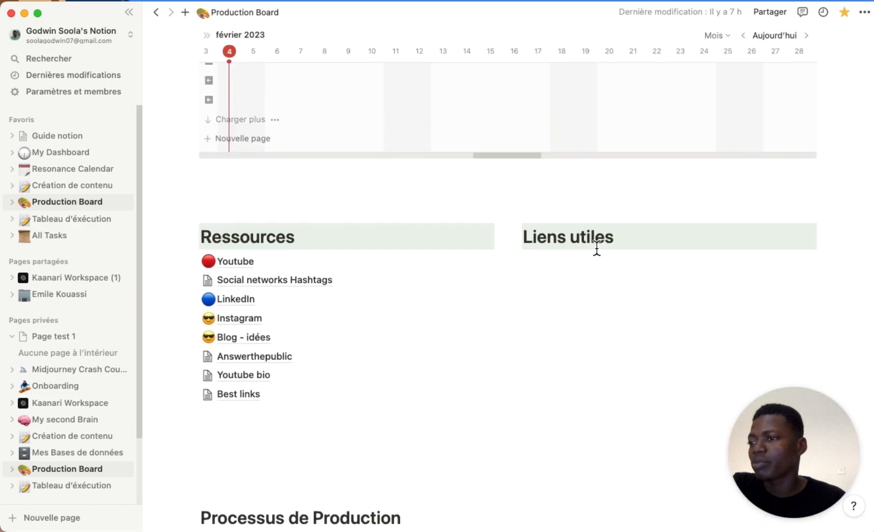
{"action": "scroll", "coordinate": [597, 247], "scroll_direction": "up", "scroll_amount": 3}
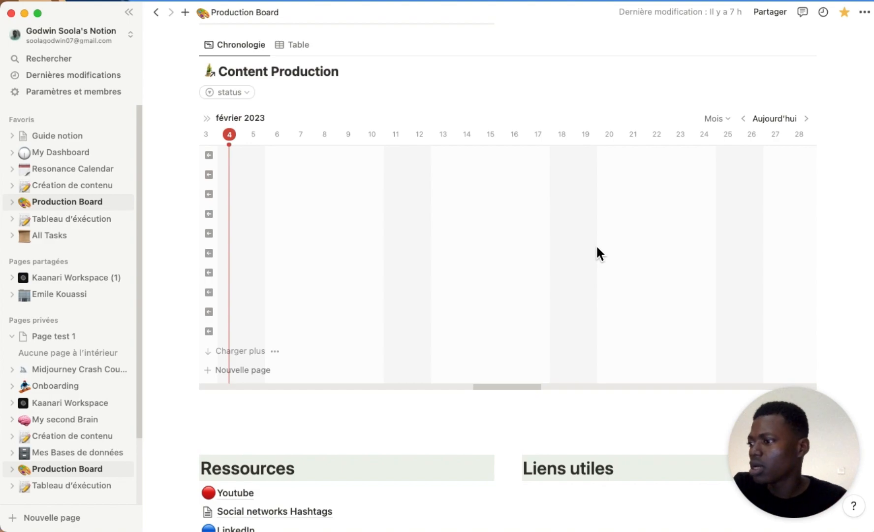
{"action": "scroll", "coordinate": [342, 153], "scroll_direction": "up", "scroll_amount": 8}
{"action": "scroll", "coordinate": [343, 156], "scroll_direction": "up", "scroll_amount": 4}
On Page test 1, keep the Par défaut font after trying Sérif and Chasse fixe, and enable small text and full width.
{"action": "left_click", "coordinate": [53, 332]}
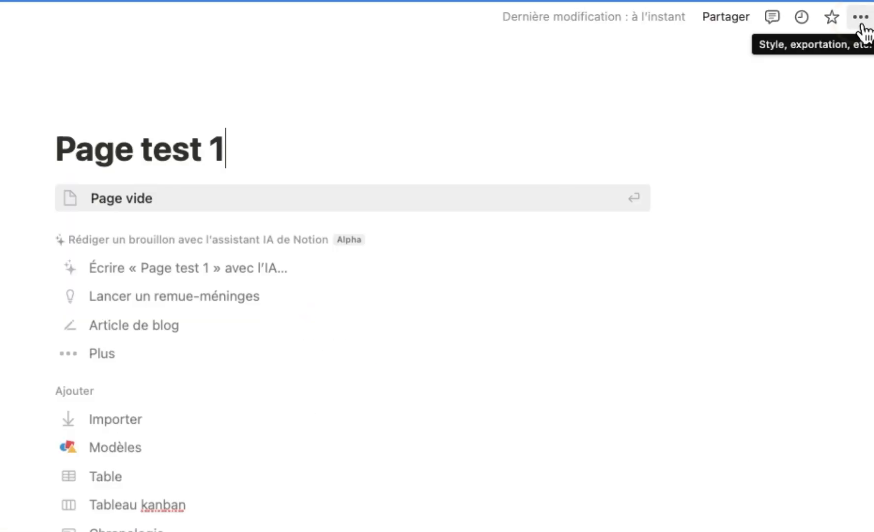
{"action": "left_click", "coordinate": [861, 22]}
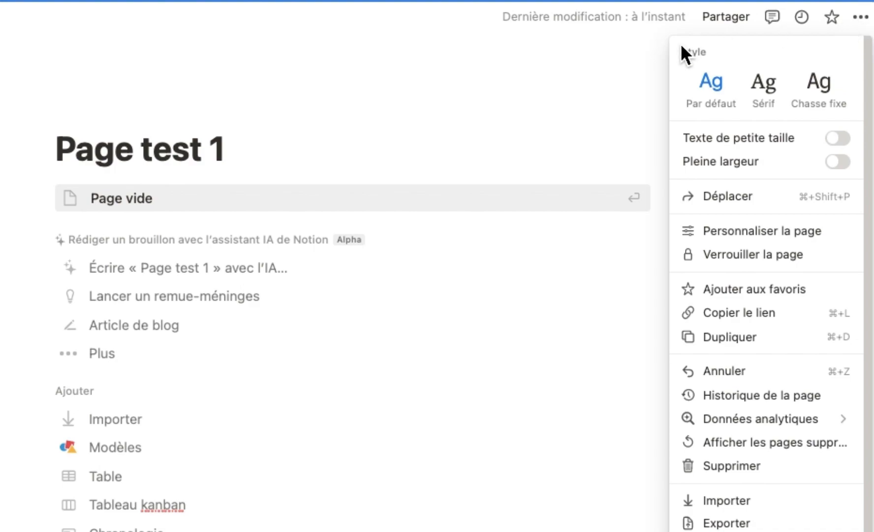
{"action": "left_click", "coordinate": [763, 84]}
{"action": "left_click", "coordinate": [817, 96]}
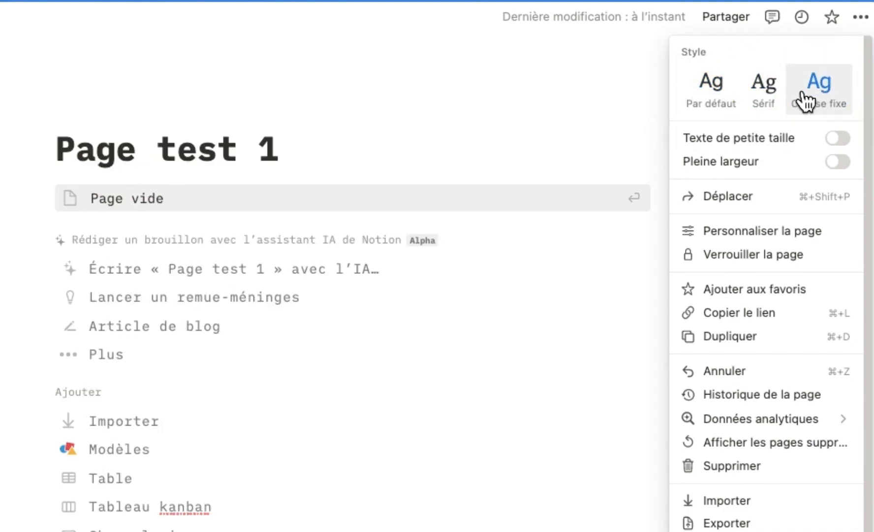
{"action": "left_click", "coordinate": [762, 96]}
{"action": "left_click", "coordinate": [711, 98]}
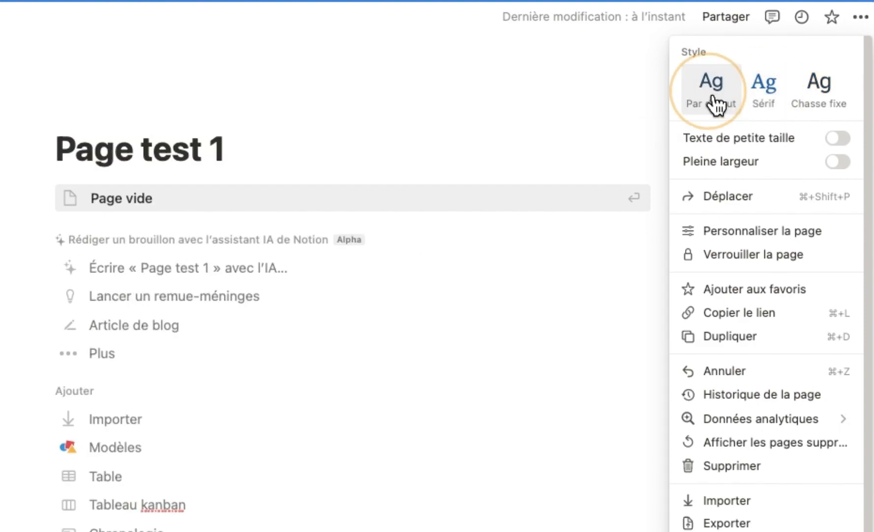
{"action": "left_click", "coordinate": [763, 94]}
{"action": "left_click", "coordinate": [822, 101]}
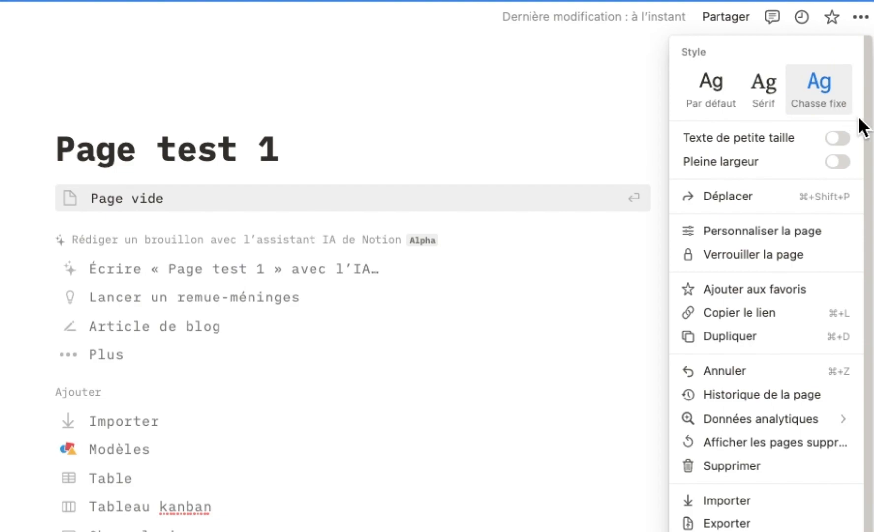
{"action": "left_click", "coordinate": [718, 93]}
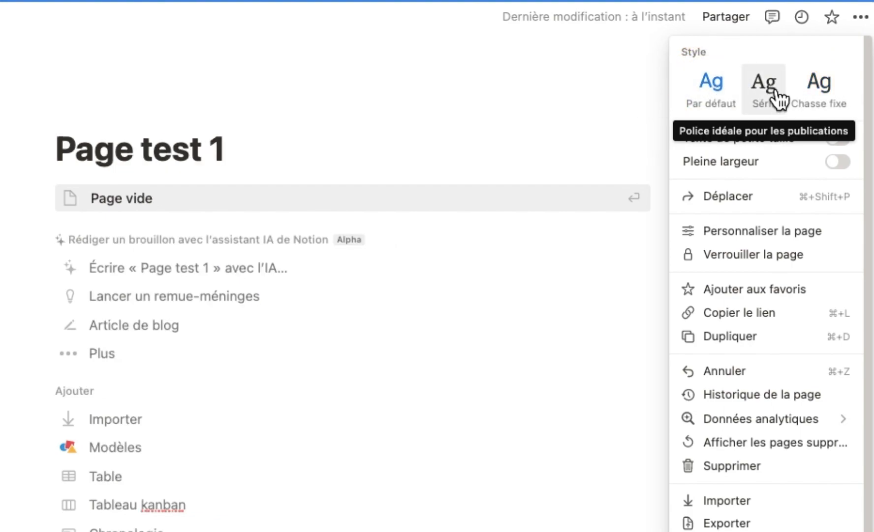
{"action": "left_click", "coordinate": [843, 142]}
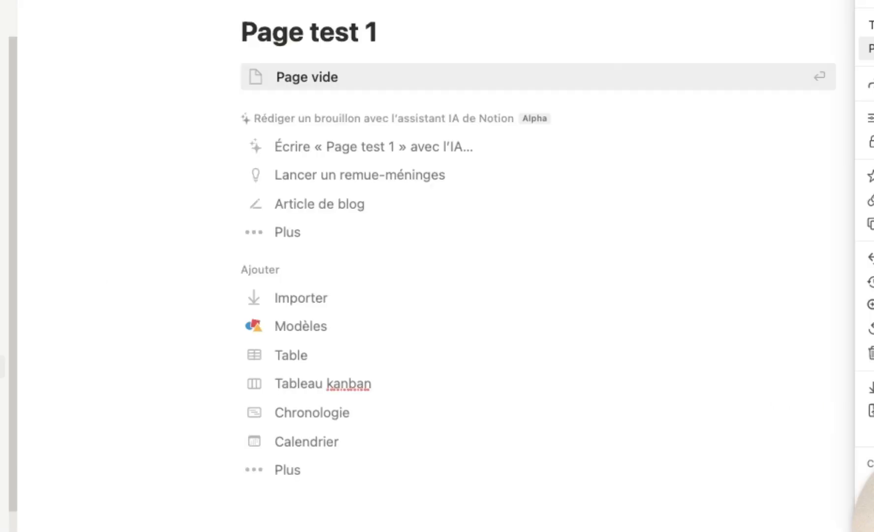
{"action": "left_click", "coordinate": [849, 114]}
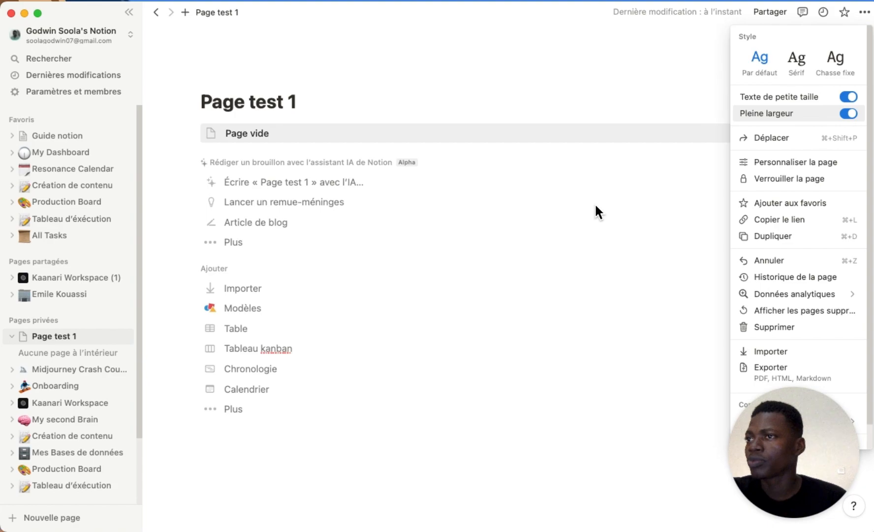
Review the Personnaliser la page layout options, leaving top-of-page discussions unchanged.
{"action": "left_click", "coordinate": [801, 167]}
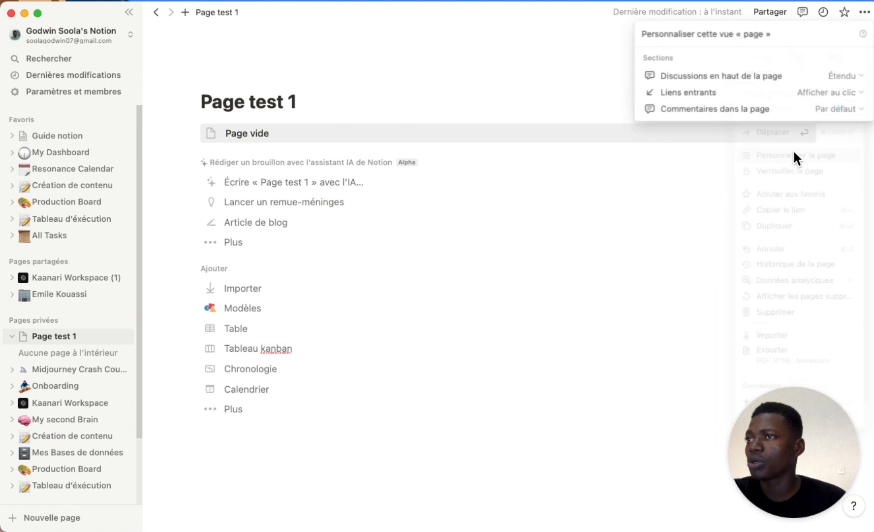
{"action": "left_click", "coordinate": [848, 75]}
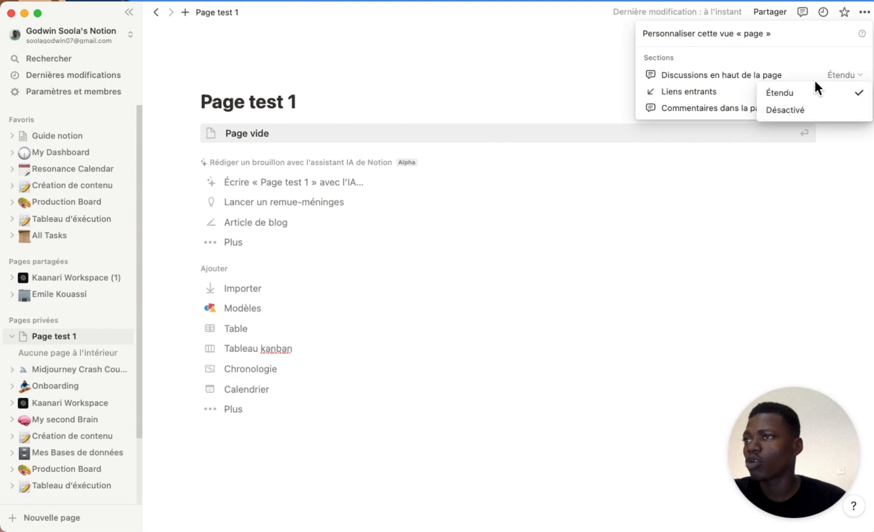
{"action": "left_click", "coordinate": [837, 64]}
{"action": "left_click", "coordinate": [788, 166]}
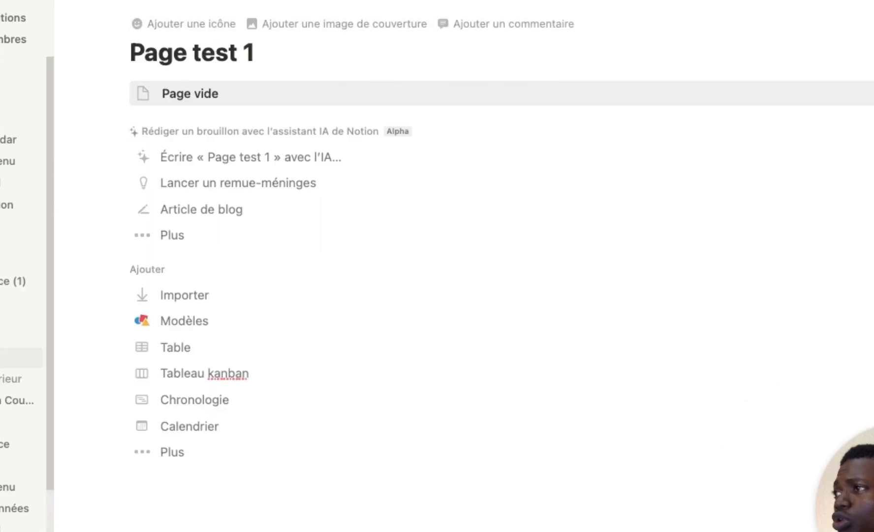
Add a gradient cover and a goal-net emoji icon, then start a comment under the title.
{"action": "left_click", "coordinate": [401, 37]}
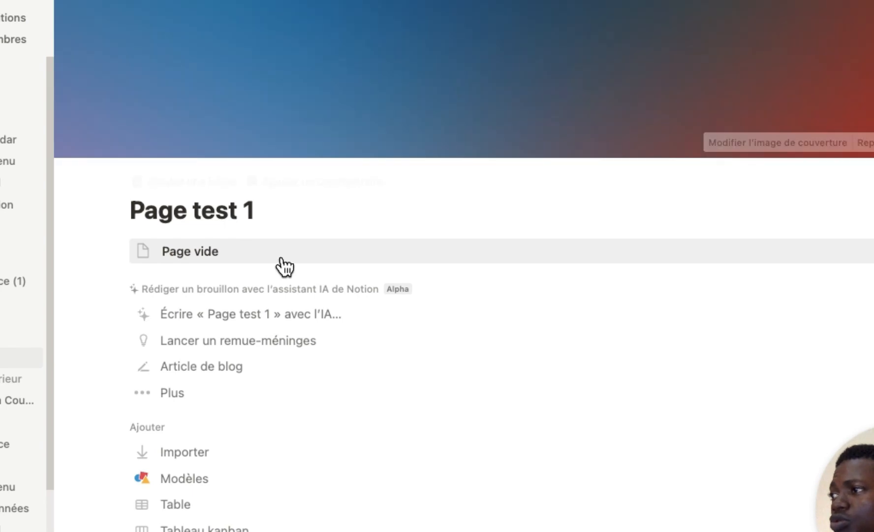
{"action": "left_click", "coordinate": [186, 182]}
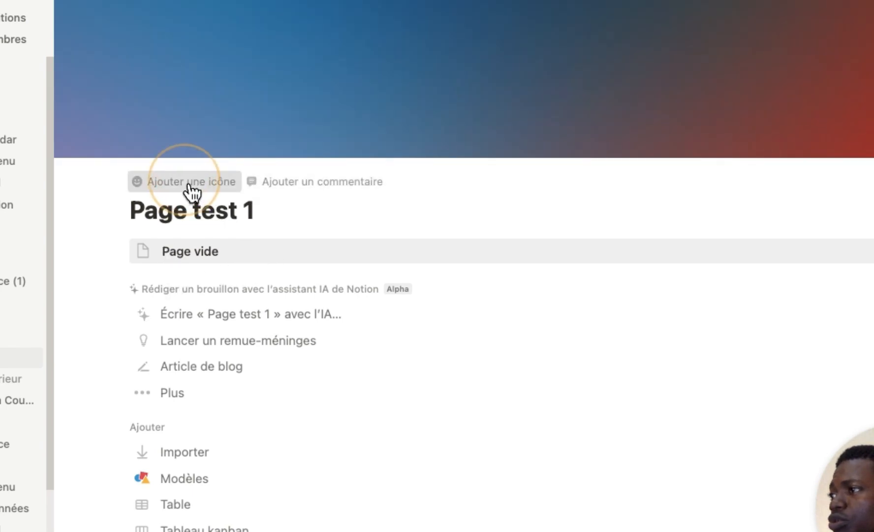
{"action": "left_click", "coordinate": [402, 150]}
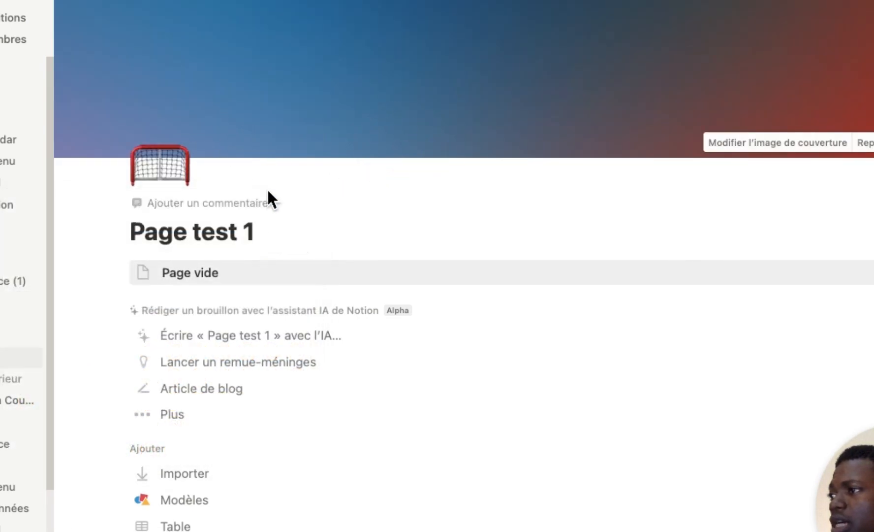
{"action": "left_click", "coordinate": [248, 202]}
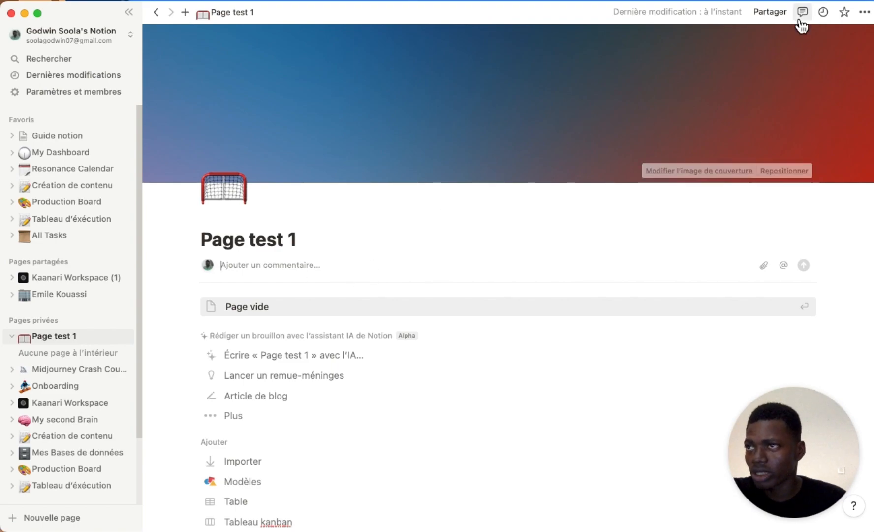
Toggle Page test 1's favourite star, ending unfavourited, and copy the page link.
{"action": "left_click", "coordinate": [864, 13]}
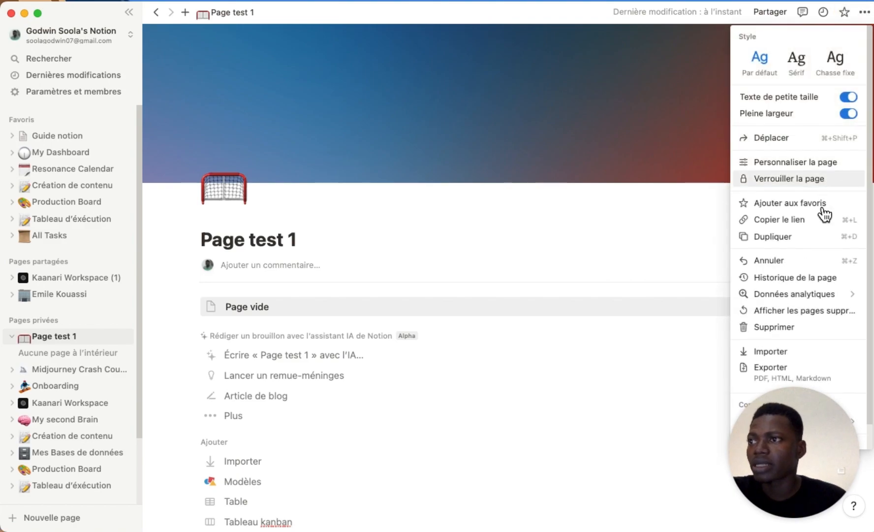
{"action": "left_click", "coordinate": [793, 204]}
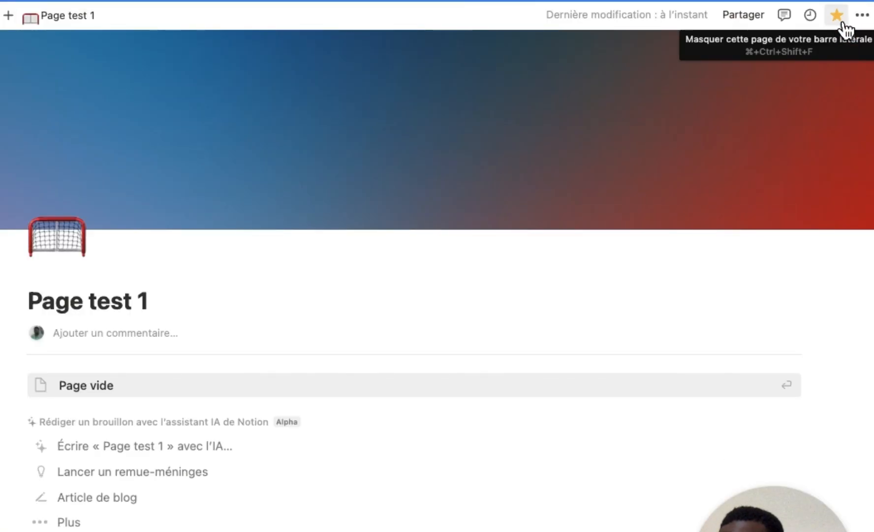
{"action": "left_click", "coordinate": [842, 23]}
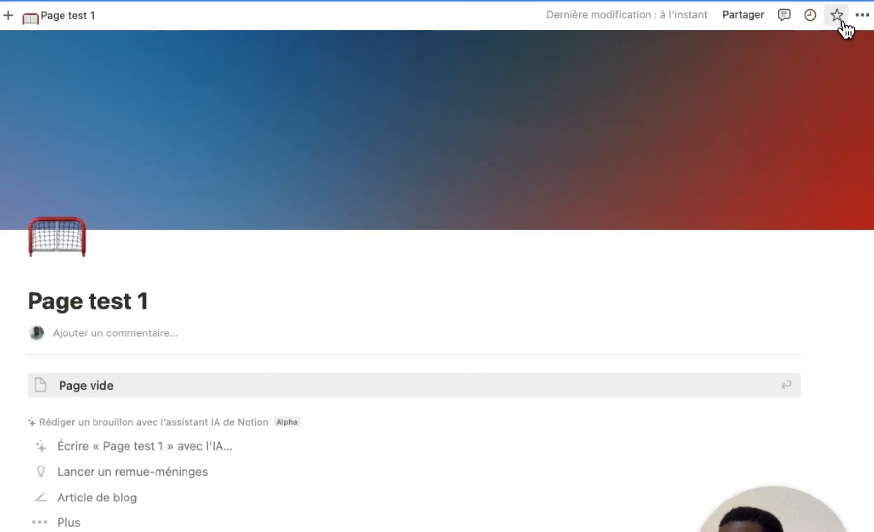
{"action": "left_click", "coordinate": [841, 18]}
{"action": "left_click", "coordinate": [841, 22]}
{"action": "left_click", "coordinate": [862, 23]}
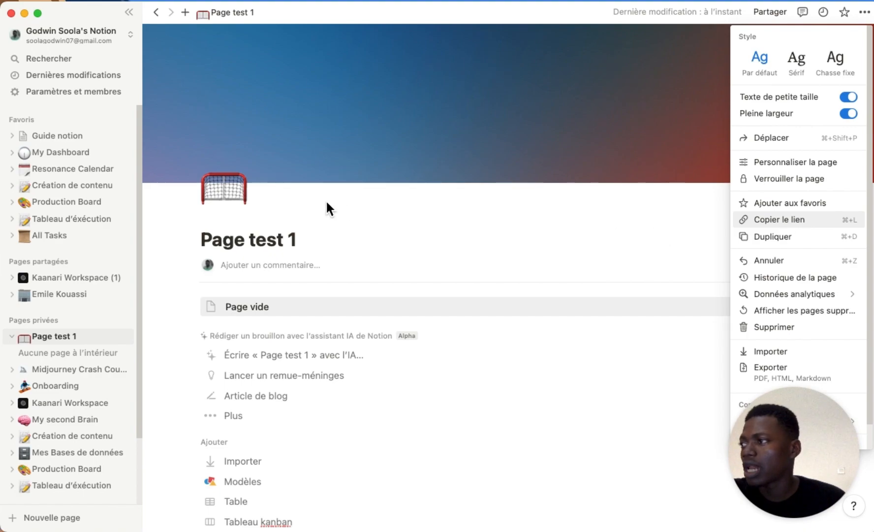
{"action": "left_click", "coordinate": [776, 220]}
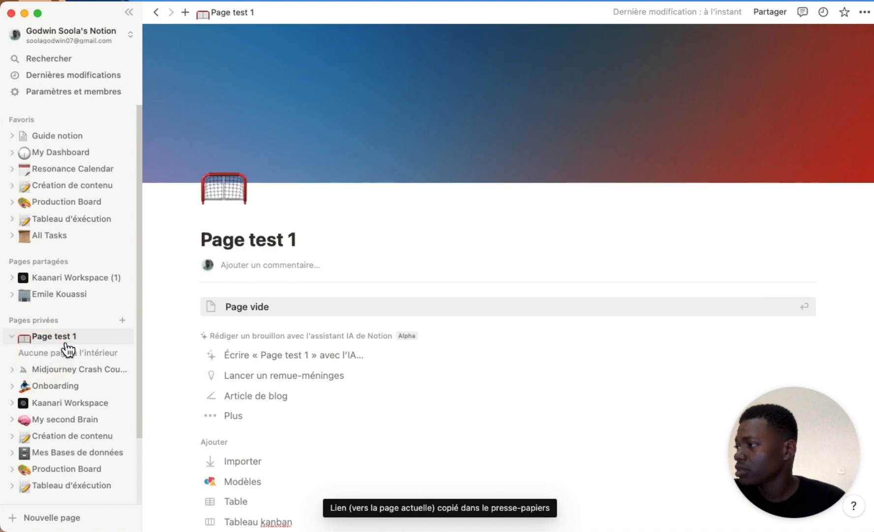
Create a blank sub-page titled 'Page test 2' inside Page test 1.
{"action": "left_click", "coordinate": [309, 314]}
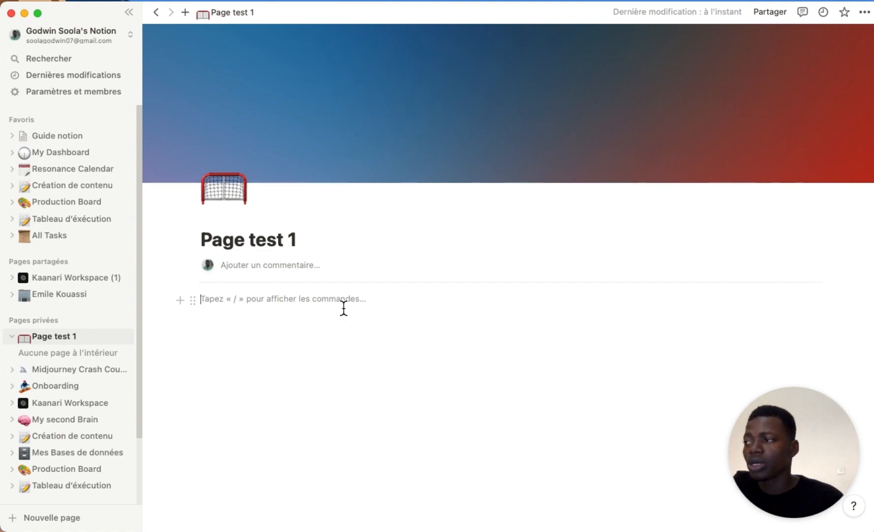
{"action": "type", "text": "/page"}
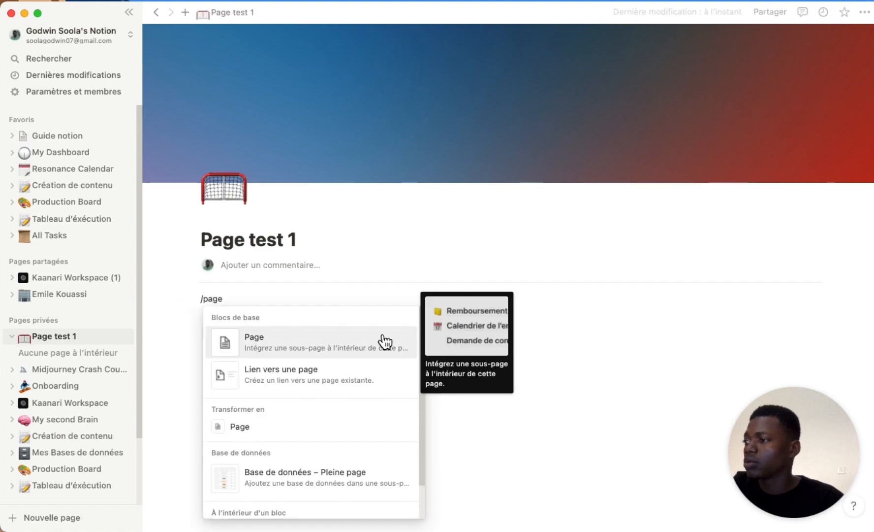
{"action": "left_click", "coordinate": [386, 341]}
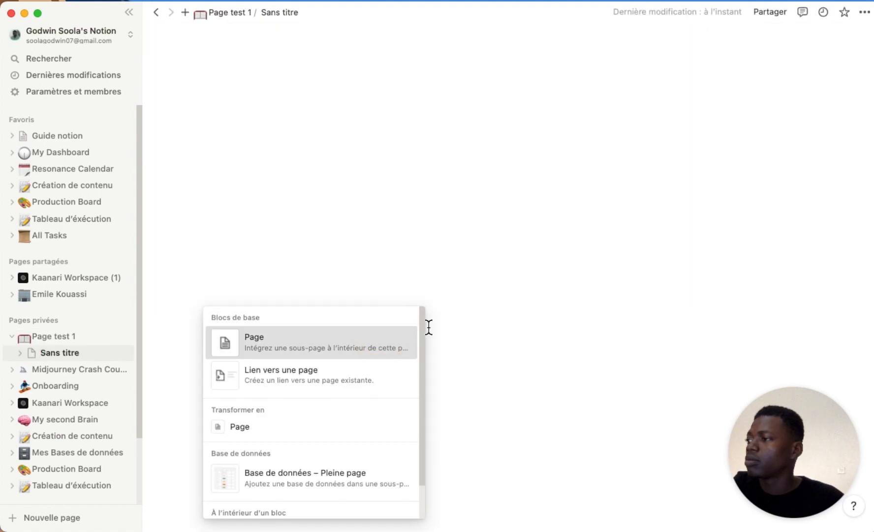
{"action": "type", "text": "Page test 2"}
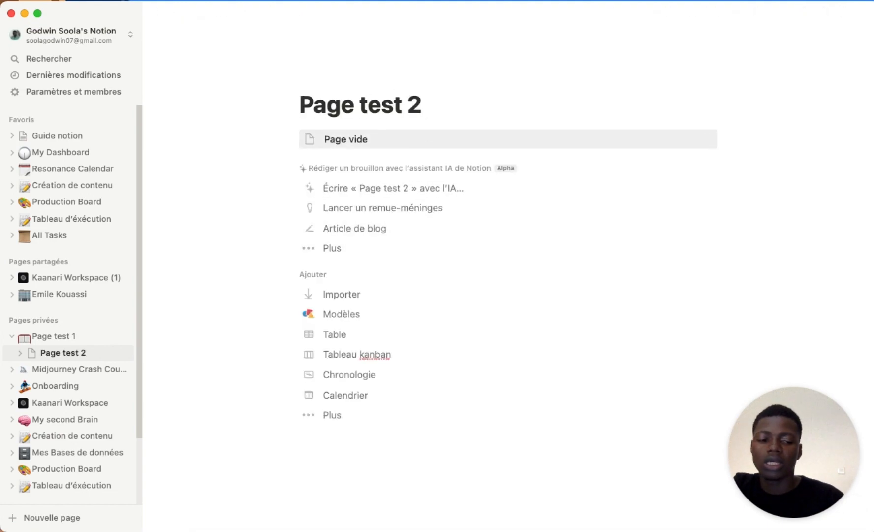
{"action": "key", "text": "Return"}
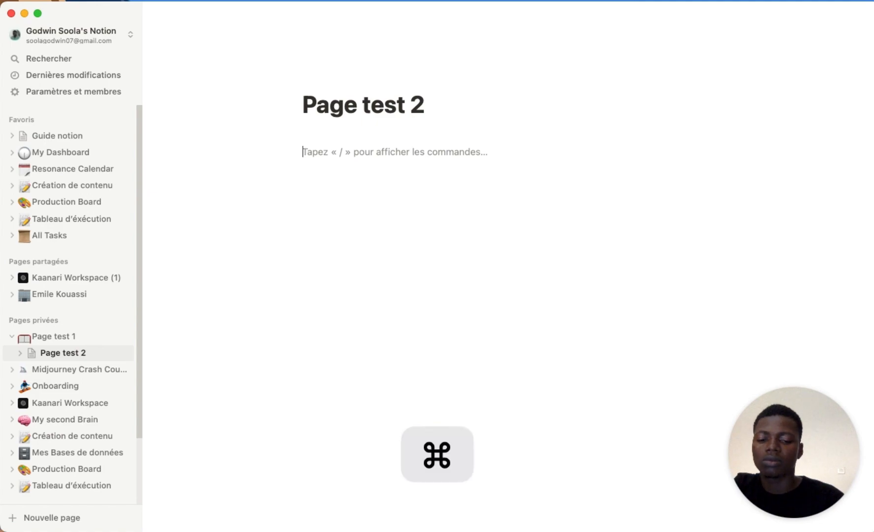
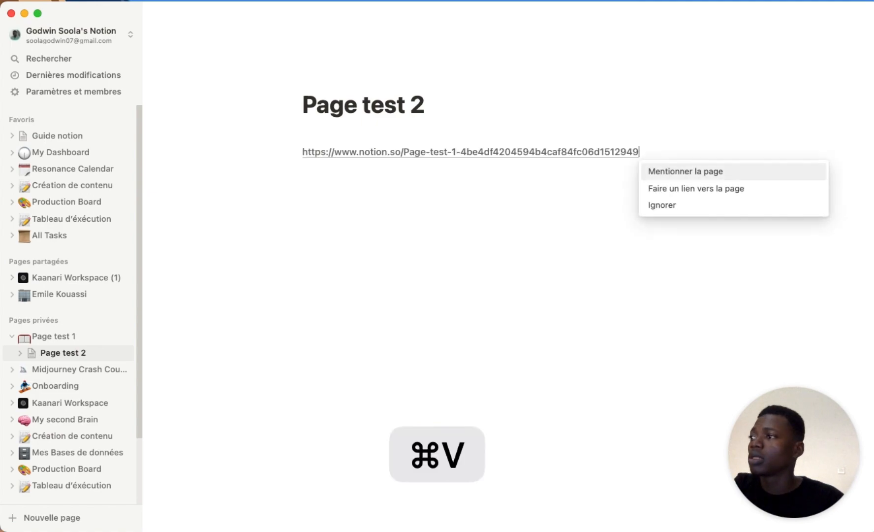
Paste the copied link as a Page test 1 mention, then follow it back to Page test 1.
{"action": "left_click", "coordinate": [761, 173]}
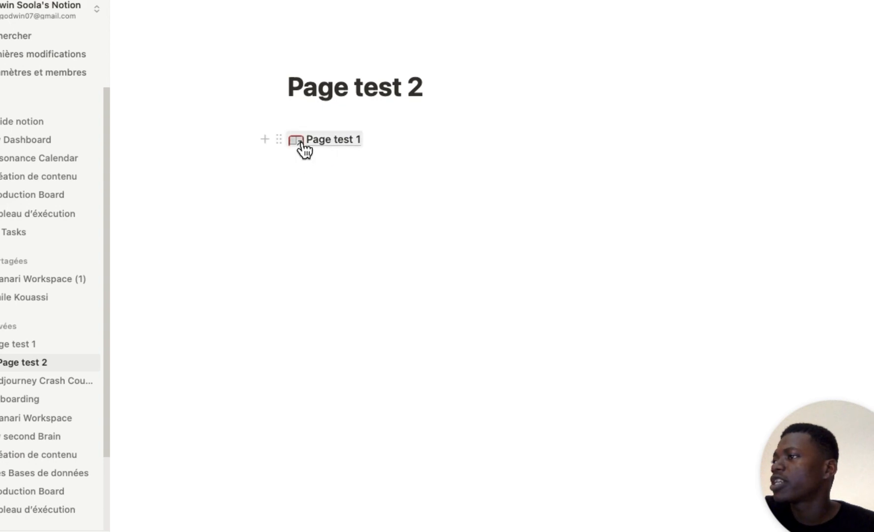
{"action": "left_click", "coordinate": [447, 196]}
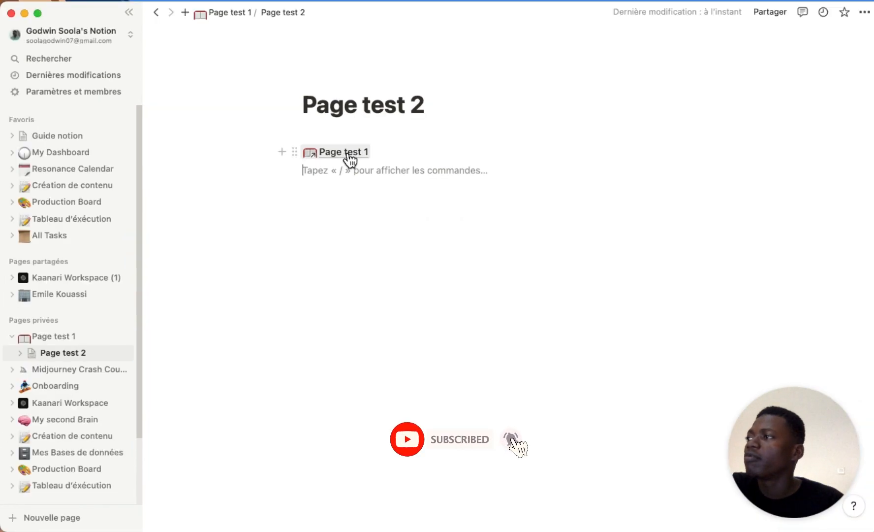
{"action": "left_click", "coordinate": [349, 153]}
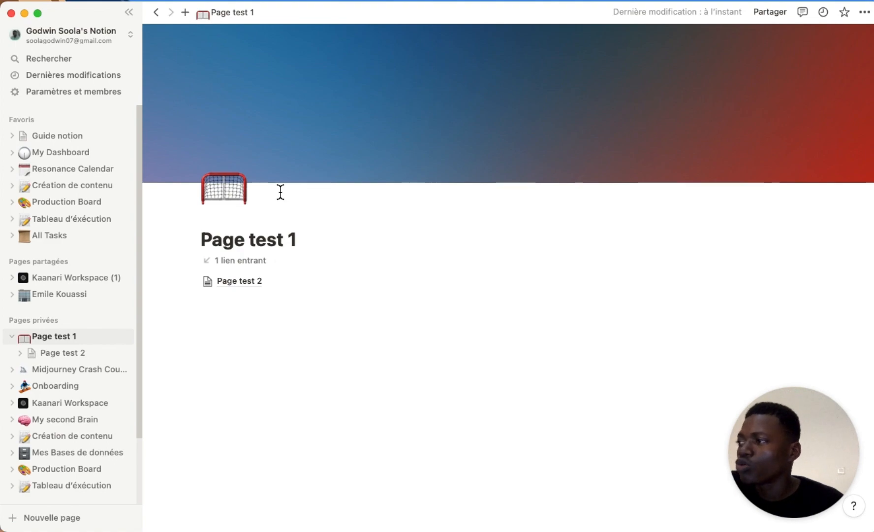
{"action": "left_click", "coordinate": [866, 14]}
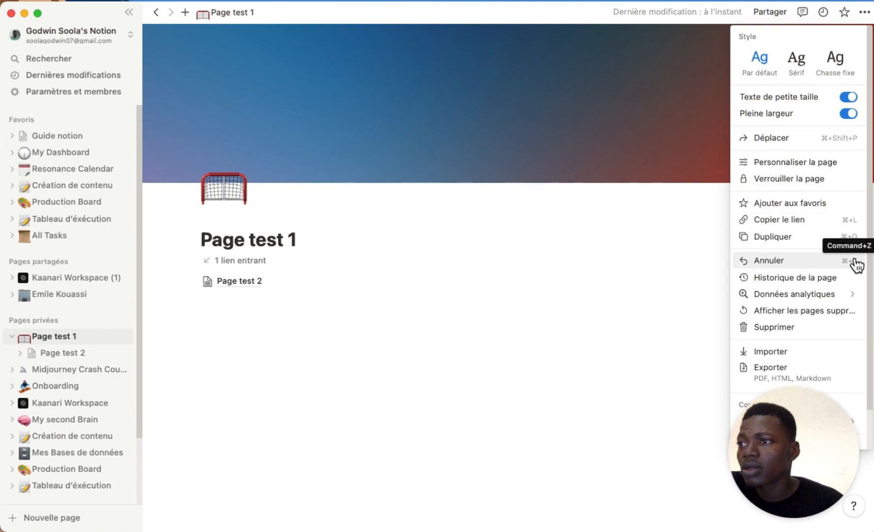
{"action": "left_click", "coordinate": [819, 282]}
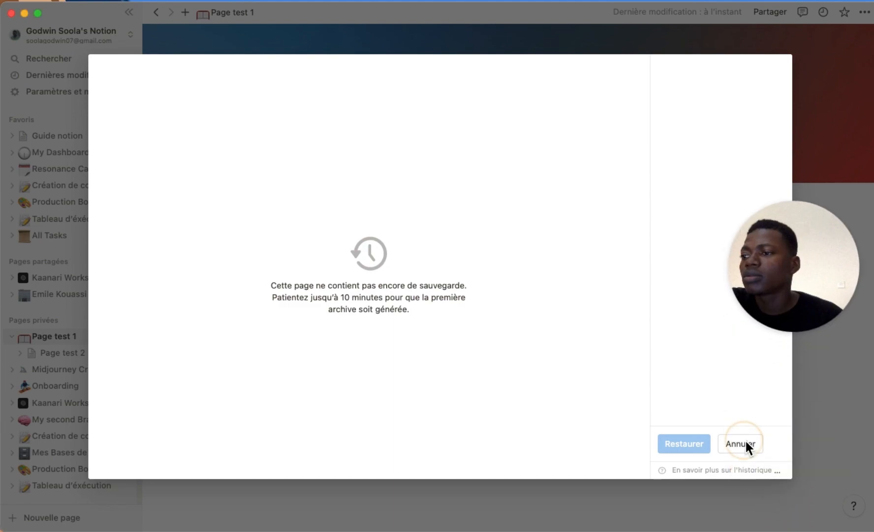
{"action": "left_click", "coordinate": [740, 443]}
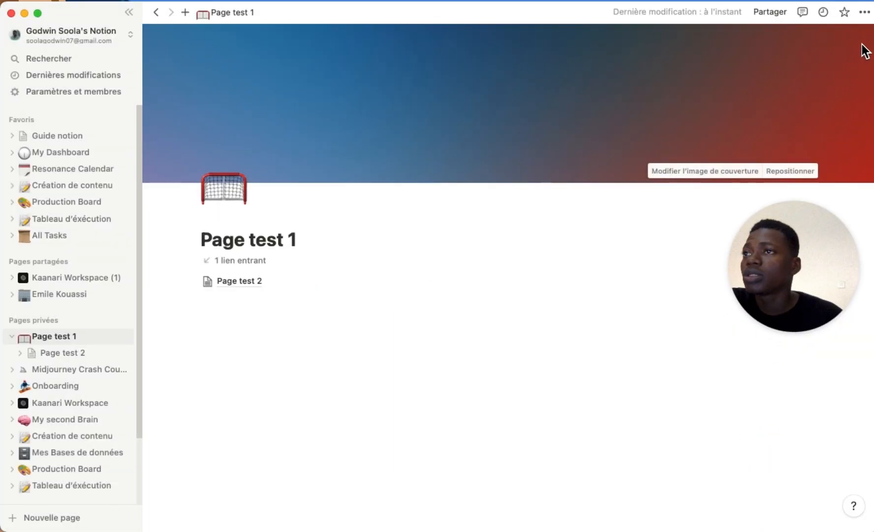
{"action": "left_click", "coordinate": [865, 14]}
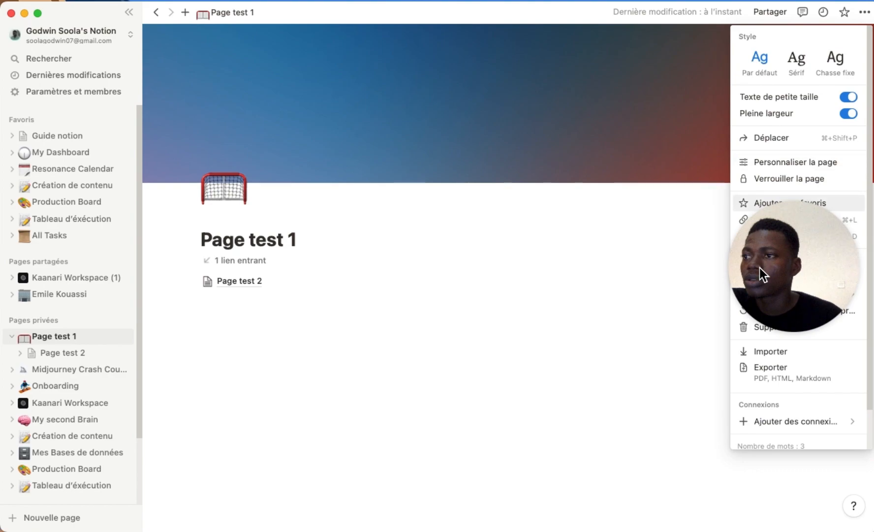
{"action": "left_click_drag", "start_coordinate": [774, 272], "coordinate": [427, 446]}
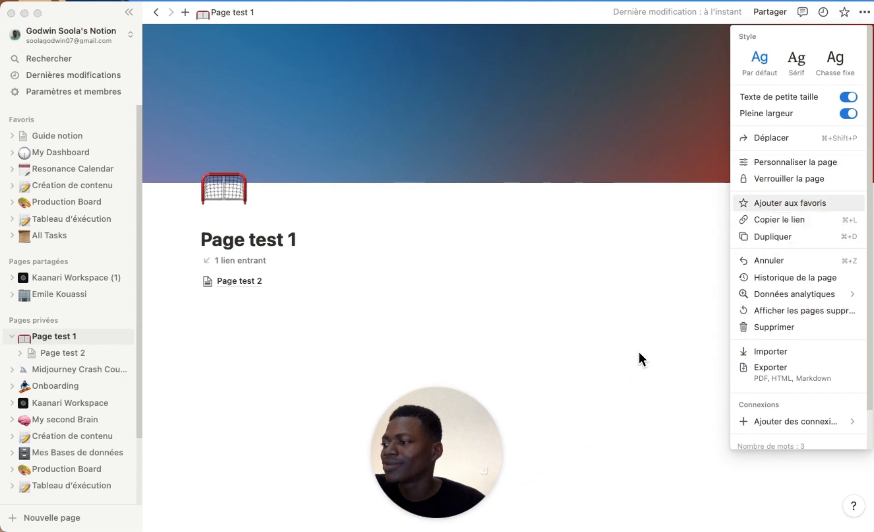
{"action": "left_click", "coordinate": [811, 292]}
{"action": "mouse_move", "coordinate": [805, 295]}
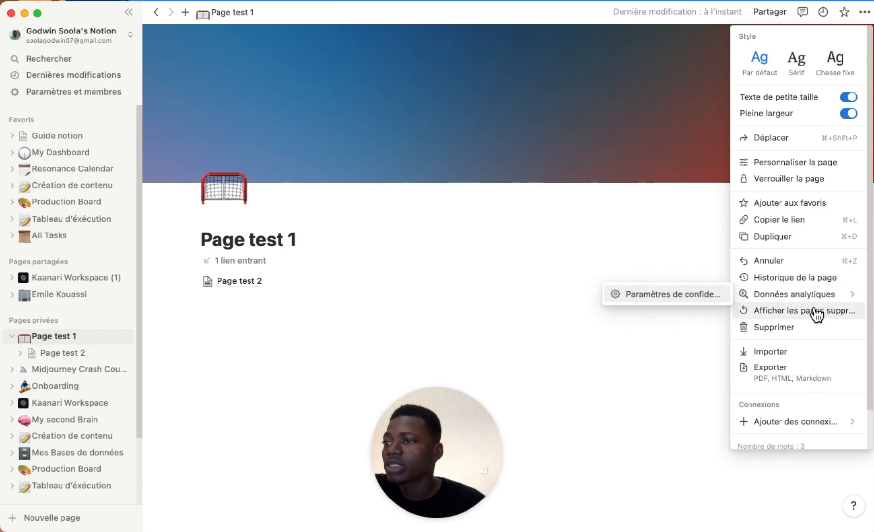
{"action": "left_click", "coordinate": [794, 373]}
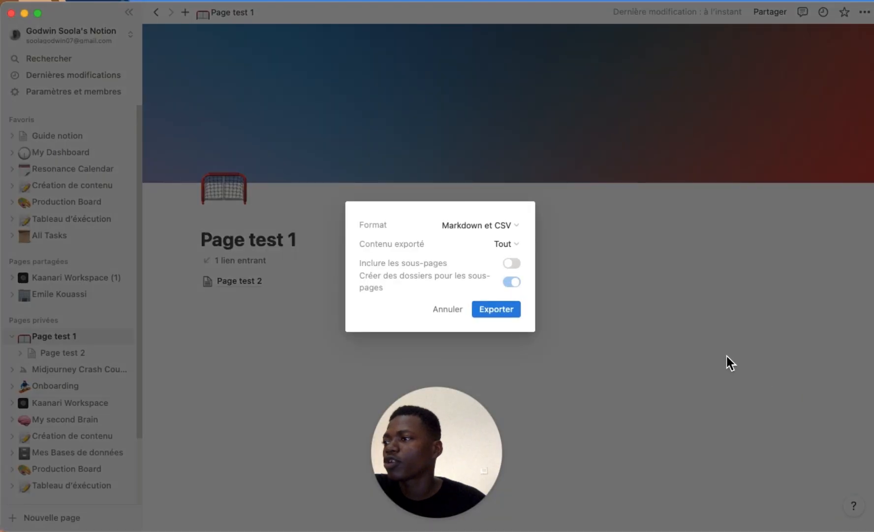
{"action": "left_click", "coordinate": [497, 225]}
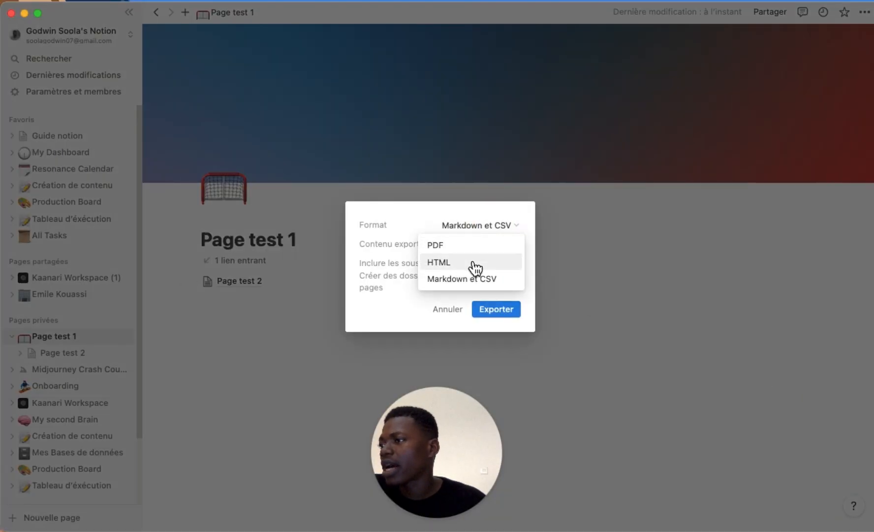
{"action": "left_click", "coordinate": [524, 213]}
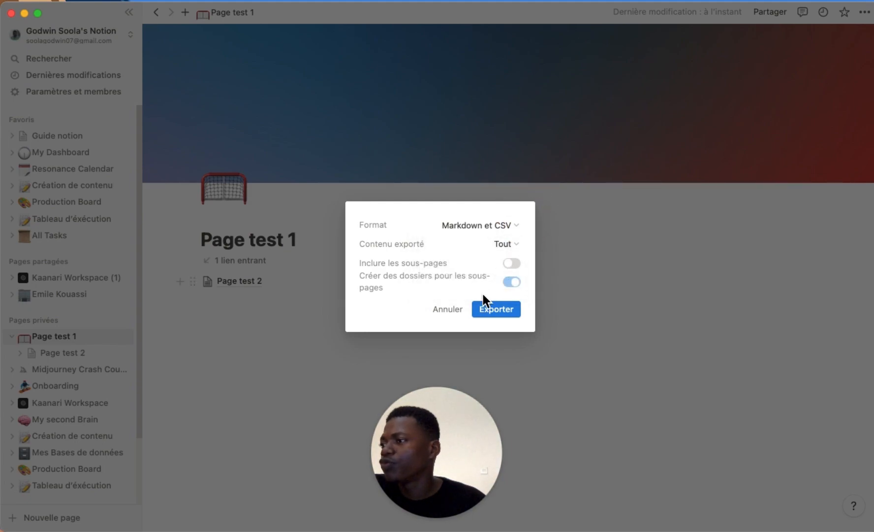
{"action": "left_click", "coordinate": [459, 311]}
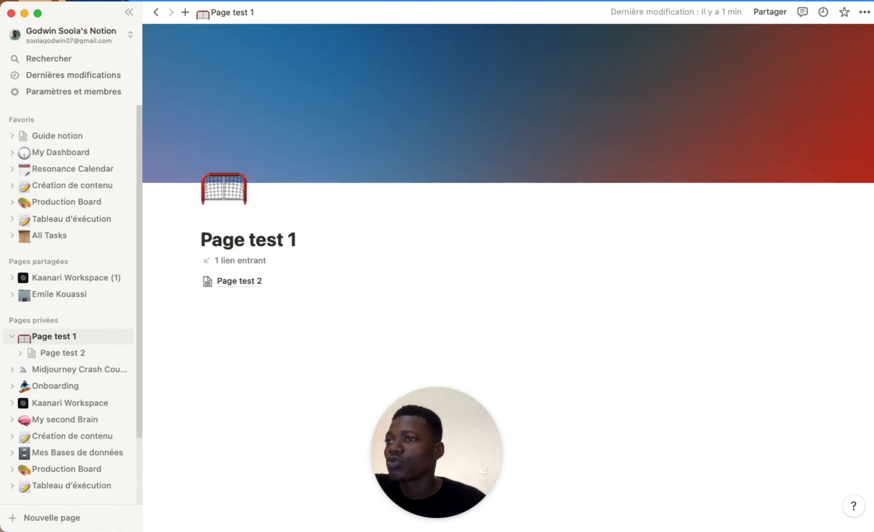
{"action": "left_click_drag", "start_coordinate": [871, 122], "coordinate": [872, 121]}
{"action": "left_click", "coordinate": [873, 121]}
{"action": "mouse_move", "coordinate": [429, 177]}
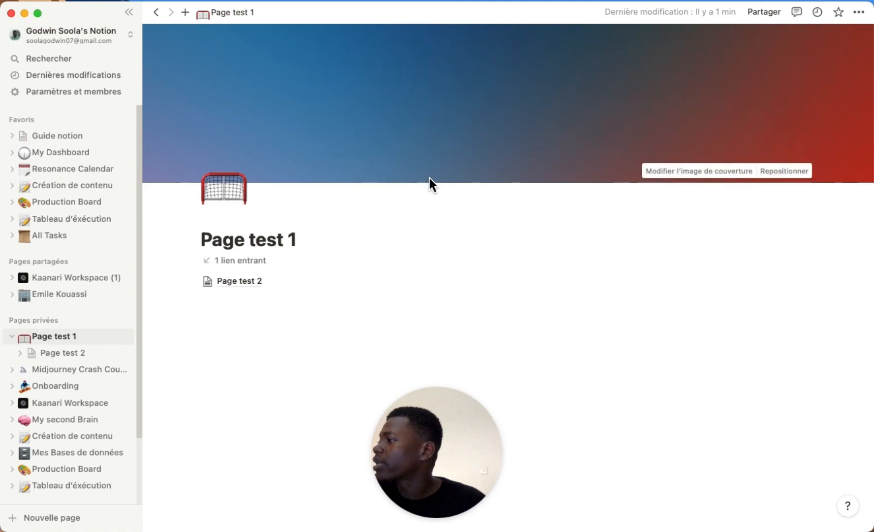